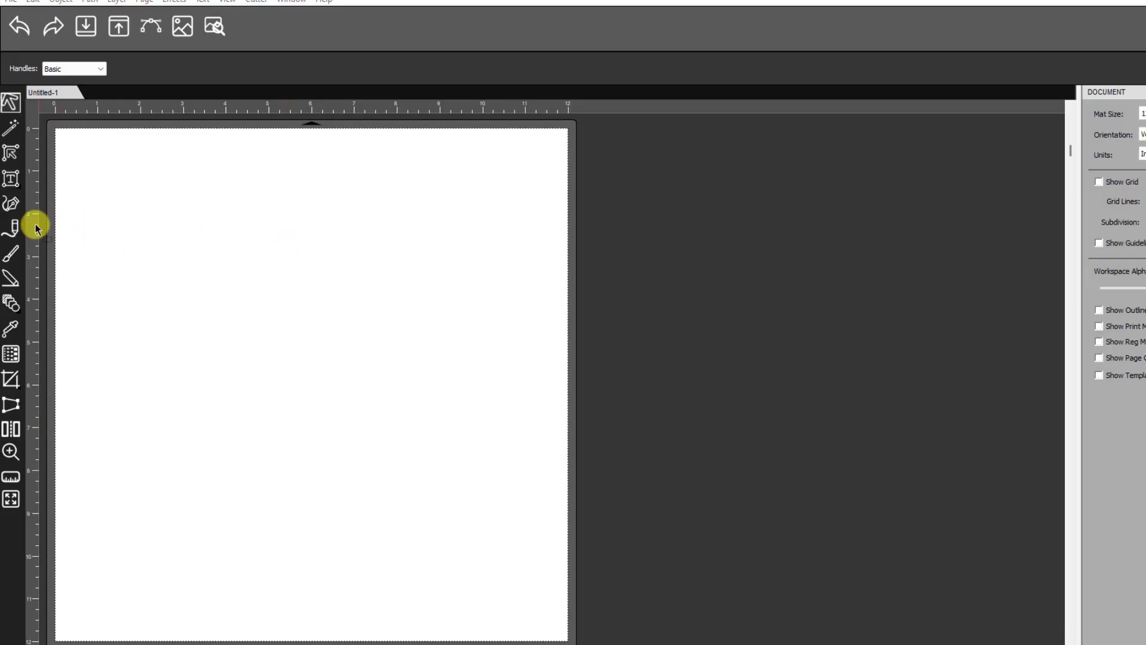
# Step: Draw a short straight line near the top-left of the mat
pyautogui.click(10, 206)
pyautogui.click(118, 222)
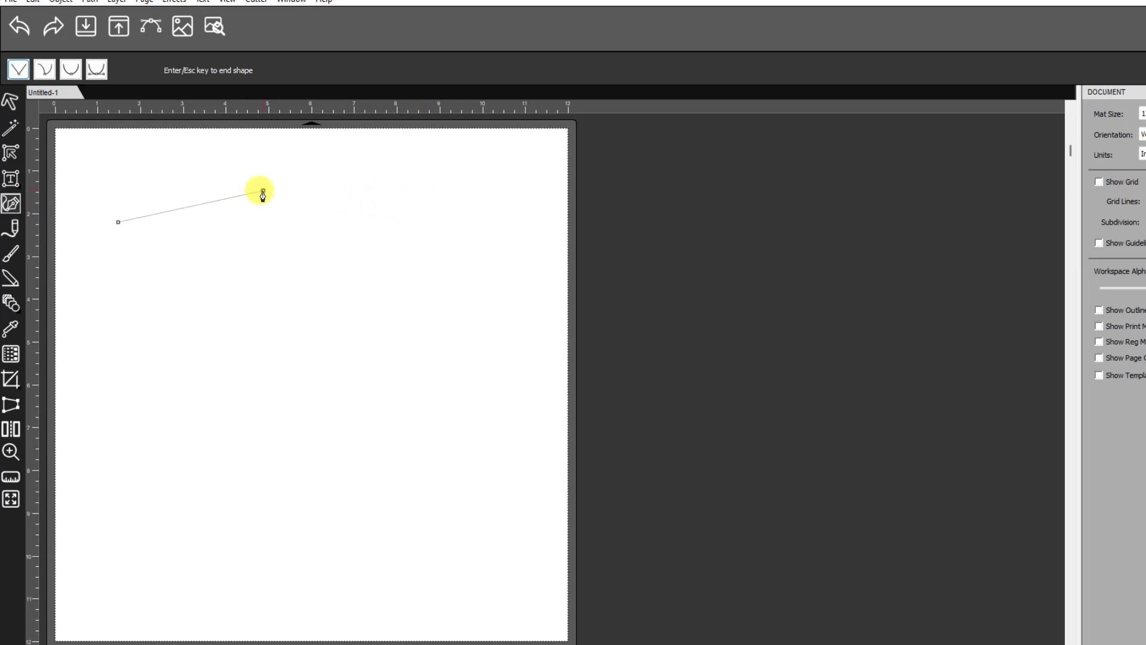
pyautogui.click(262, 191)
pyautogui.press('Return')
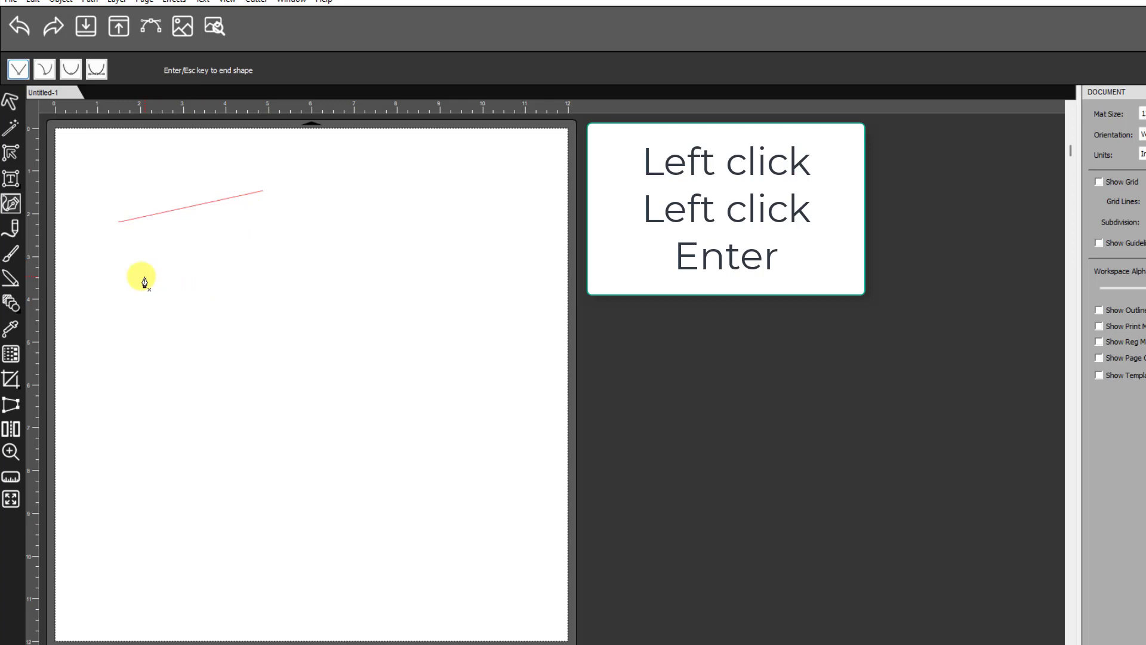
# Step: Draw a five-point zigzag open path below the straight line
pyautogui.click(91, 299)
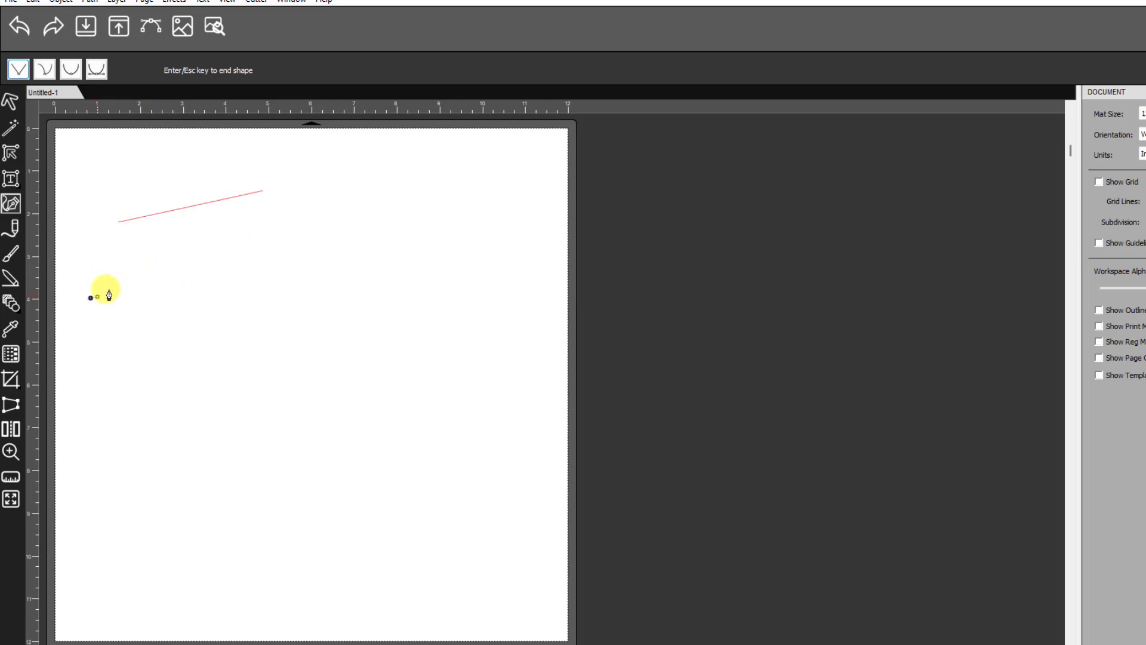
pyautogui.click(178, 225)
pyautogui.click(230, 291)
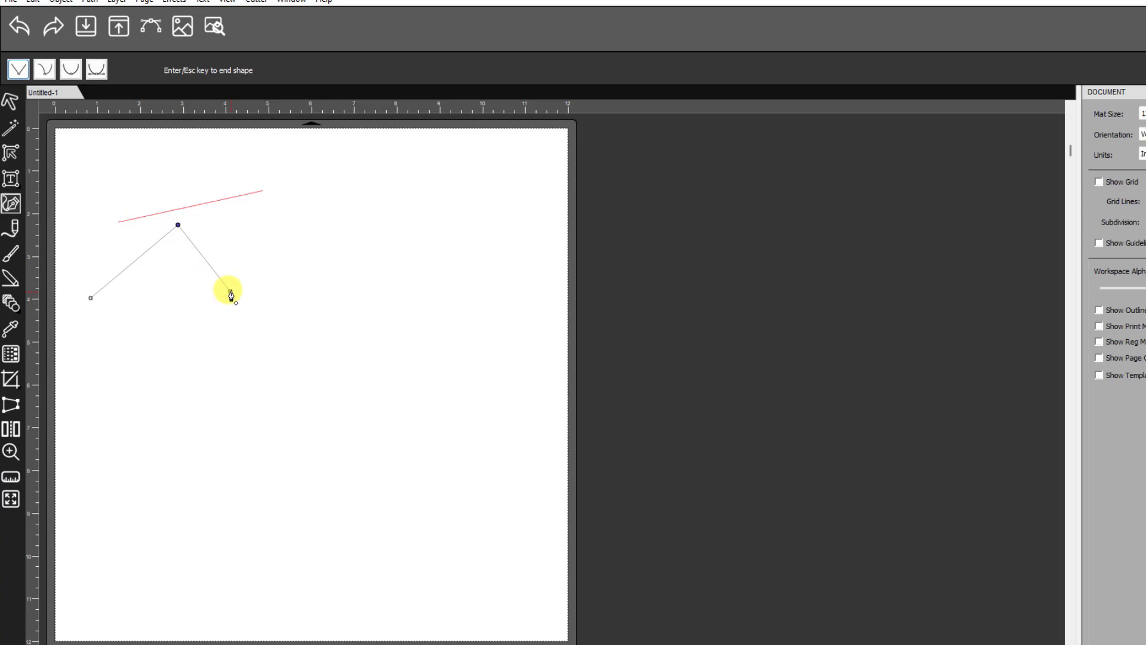
pyautogui.click(293, 227)
pyautogui.click(344, 301)
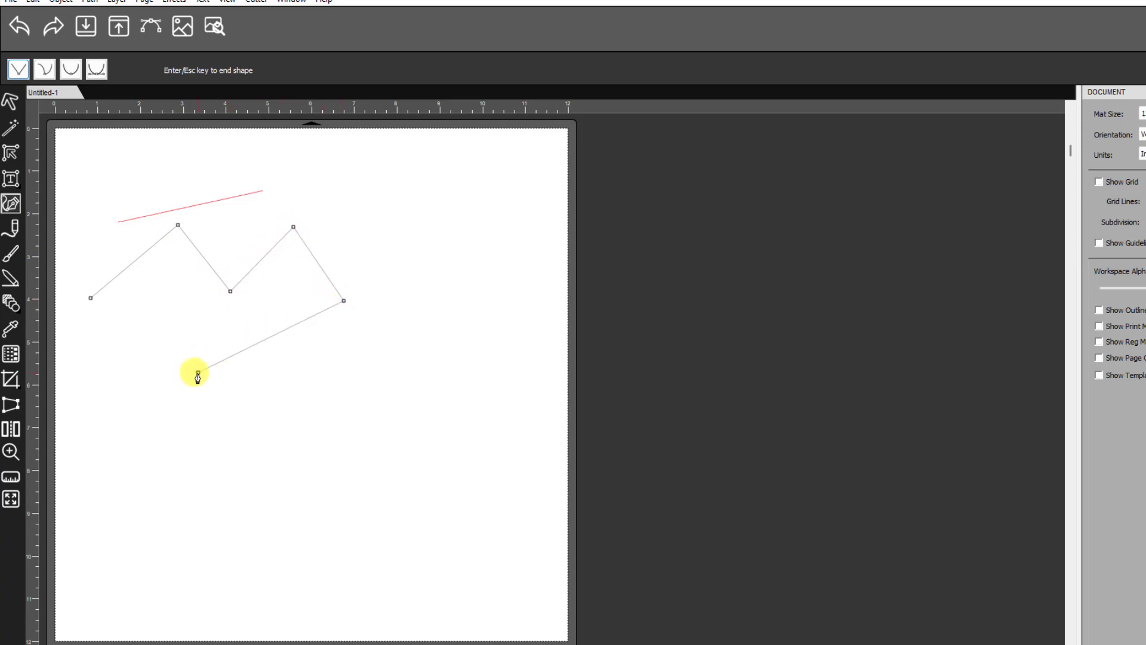
pyautogui.press('Return')
pyautogui.click(10, 148)
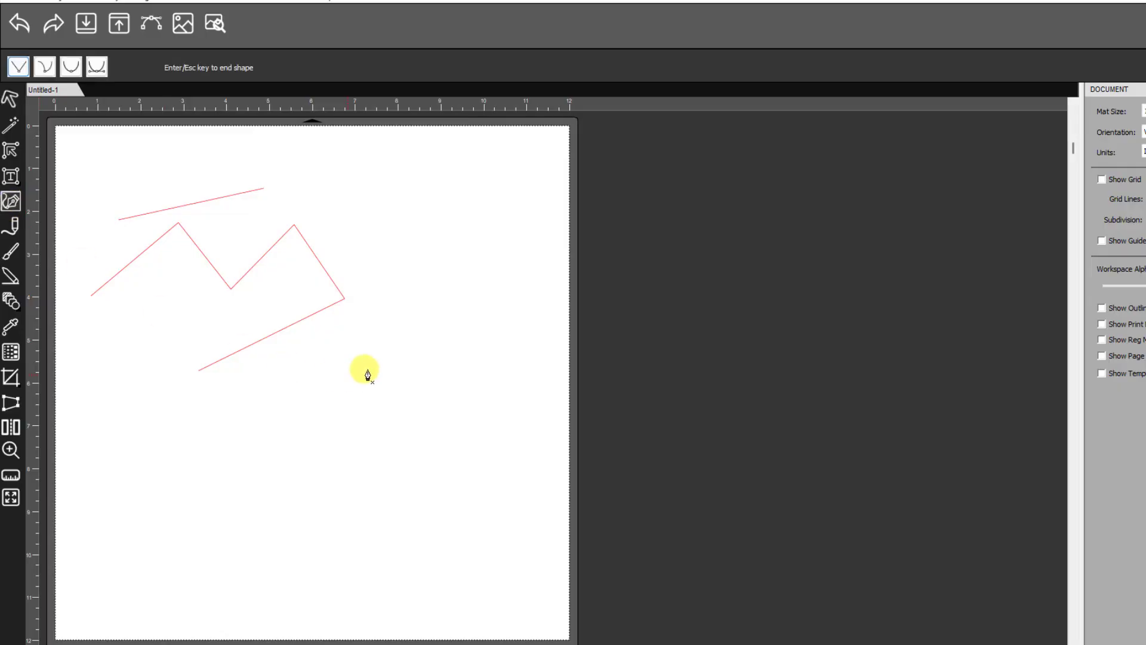
# Step: Draw a closed four-cornered shape right of the zigzag, then begin a level line below it
pyautogui.click(372, 224)
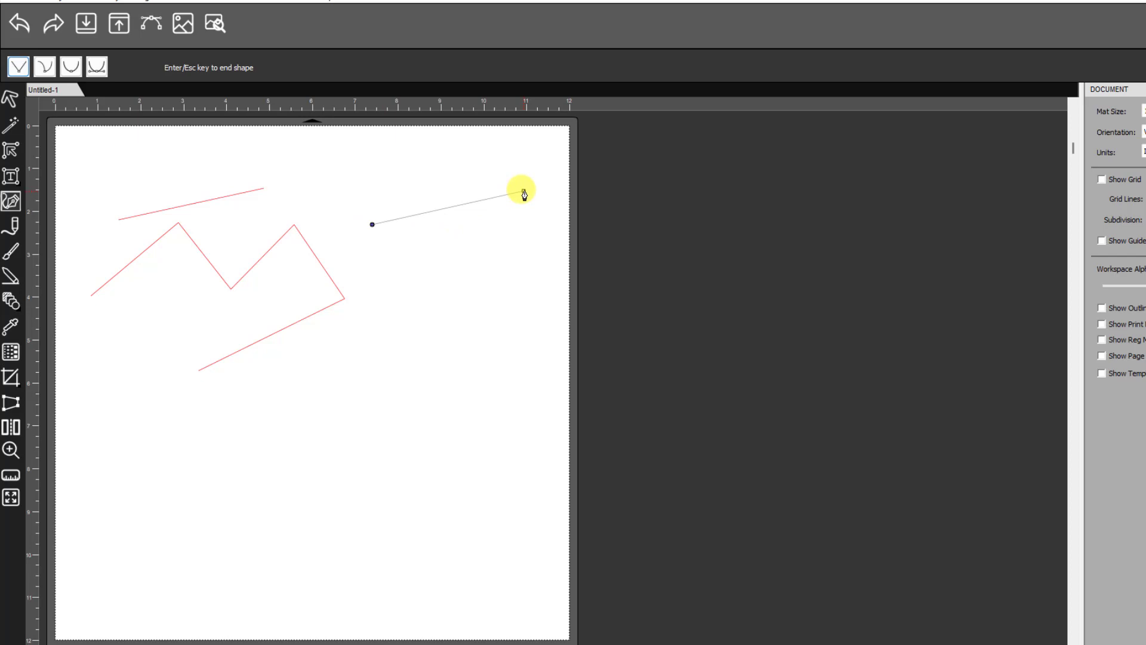
pyautogui.click(491, 170)
pyautogui.click(550, 283)
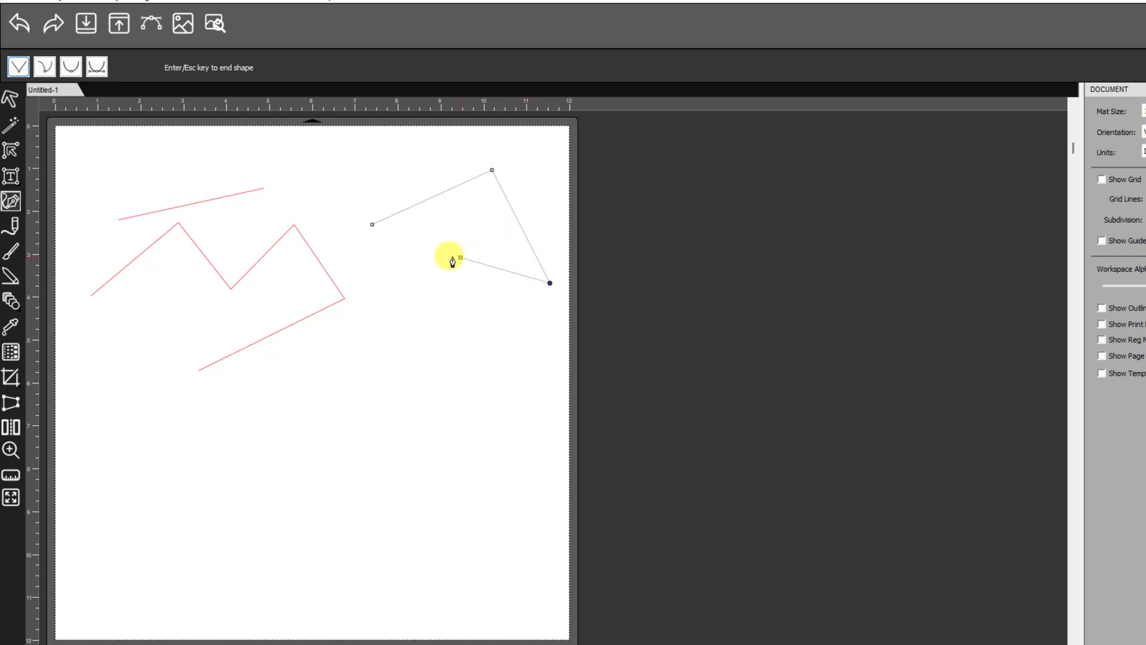
pyautogui.click(409, 293)
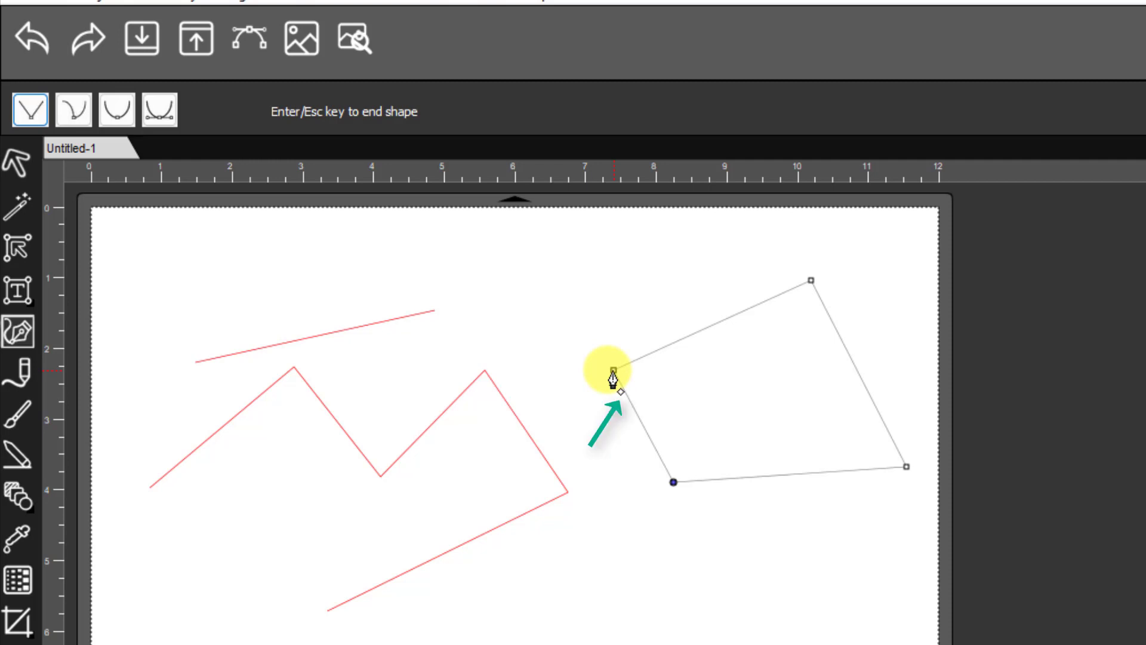
pyautogui.click(613, 373)
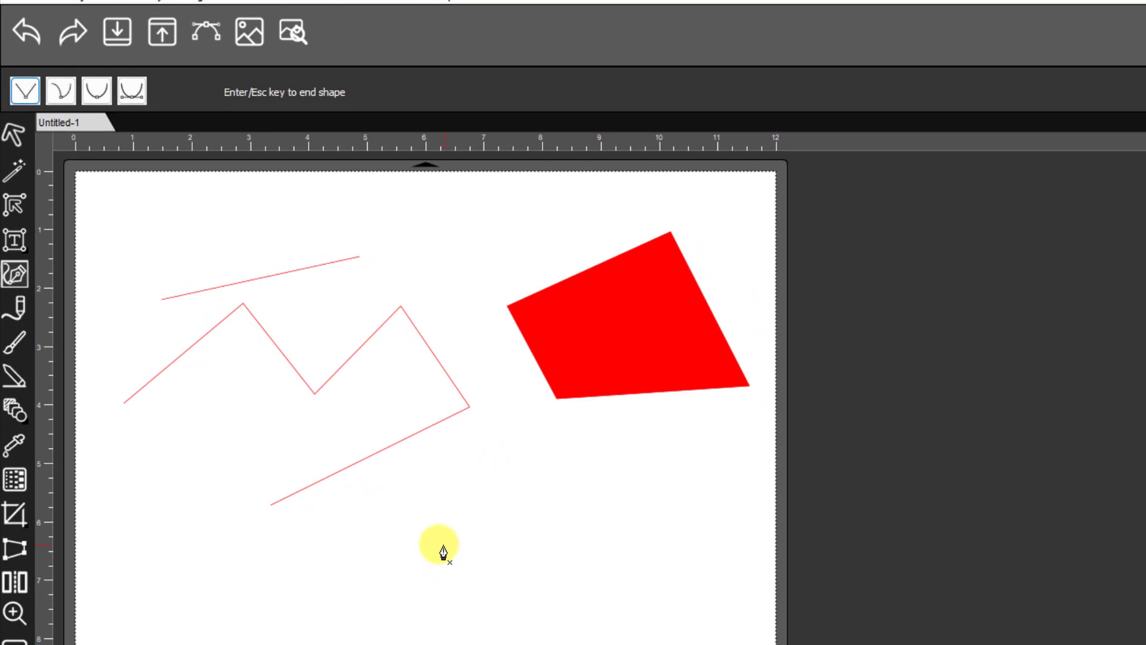
pyautogui.keyDown('shift'); pyautogui.click(444, 543); pyautogui.keyUp('shift')
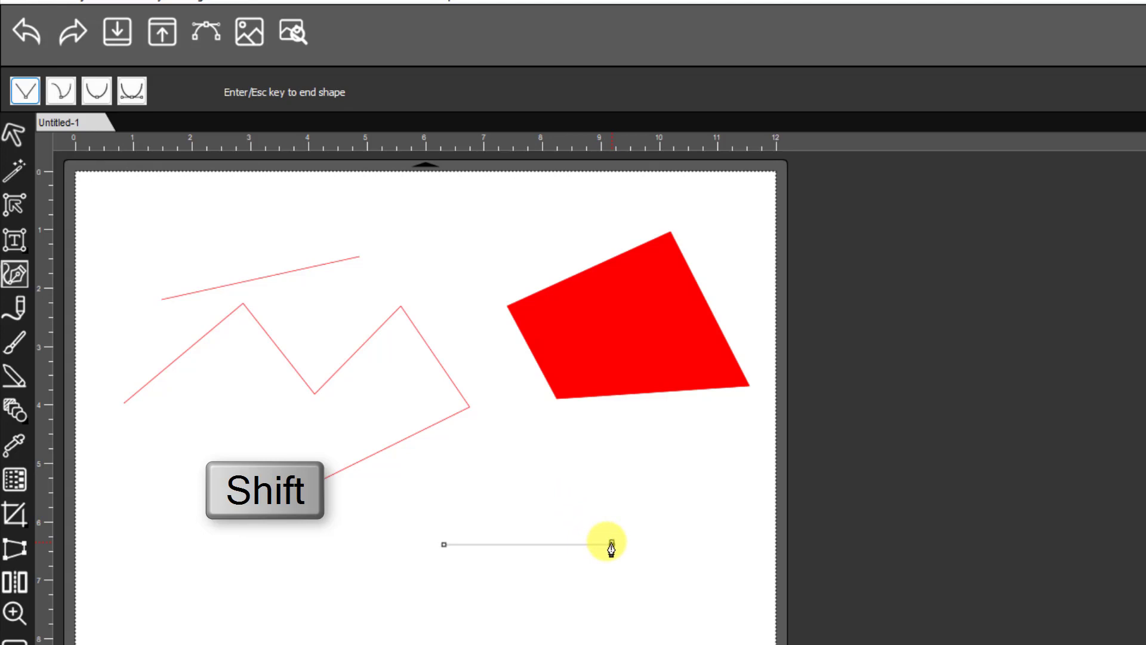
# Step: Finish the horizontal line at its right end point and deselect it
pyautogui.click(611, 545)
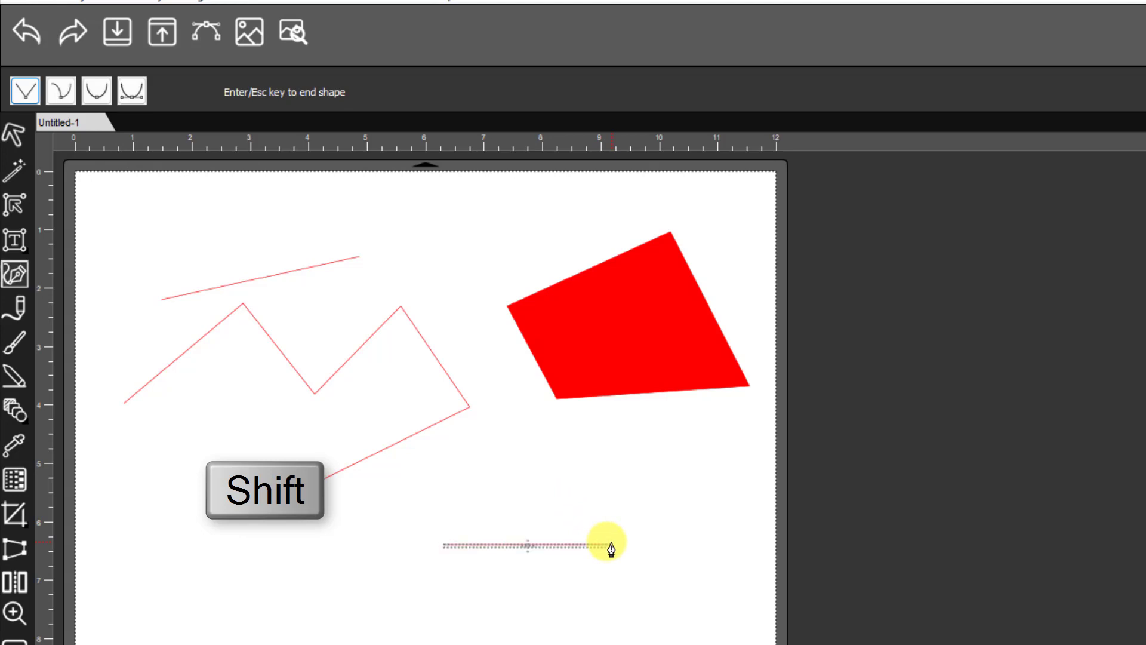
pyautogui.press('Return')
pyautogui.click(15, 135)
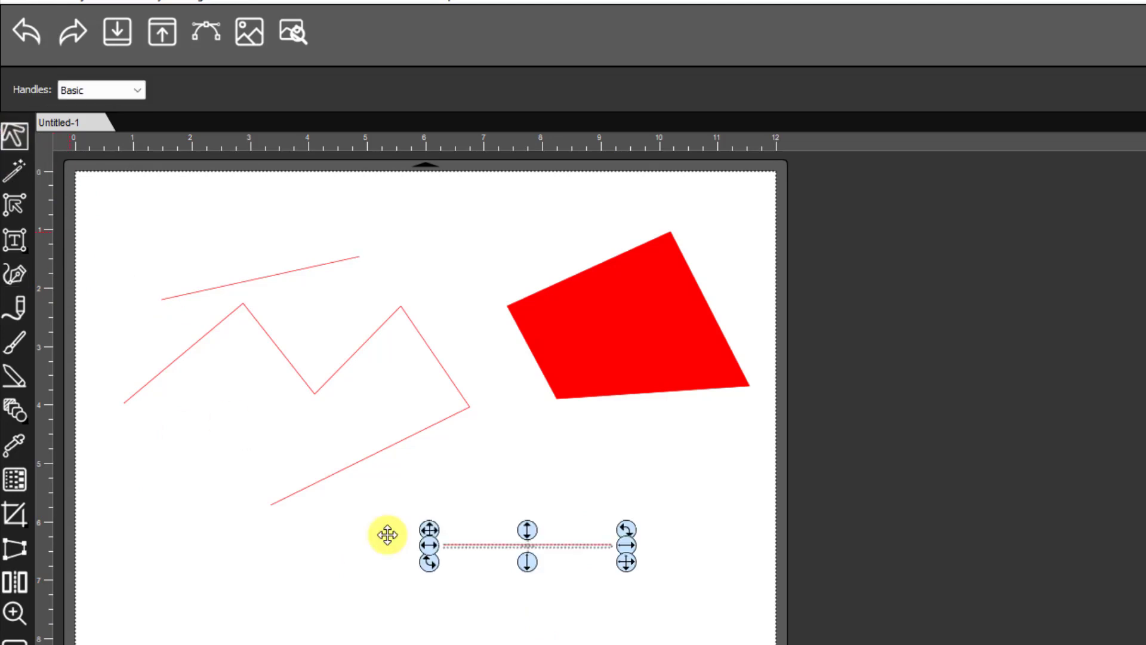
pyautogui.click(339, 517)
# Step: Draw a two-point curve below the horizontal line, dragging the end point's Bezier handle to arch it
pyautogui.click(14, 274)
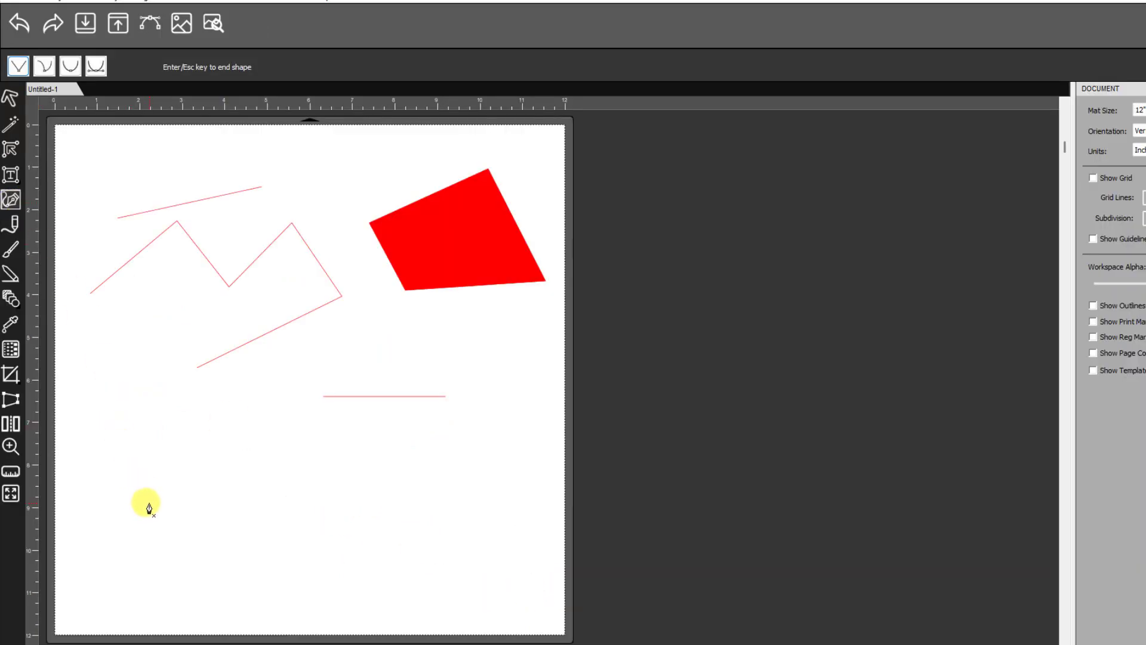
pyautogui.click(149, 502)
pyautogui.click(376, 475)
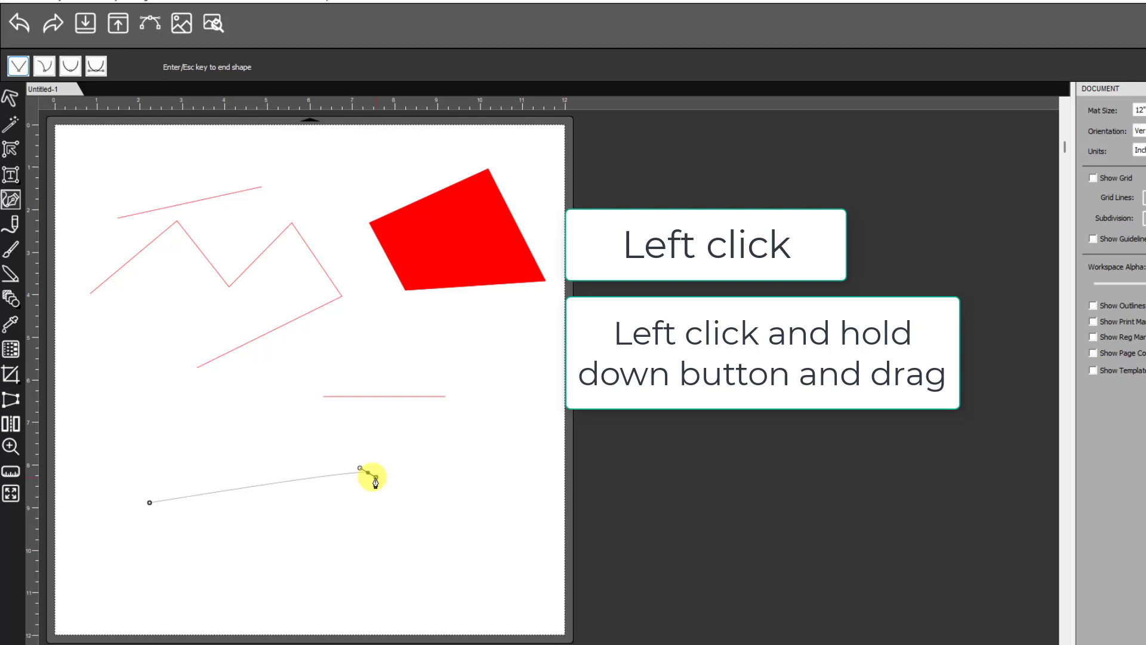
pyautogui.moveTo(367, 474); pyautogui.dragTo(416, 509)
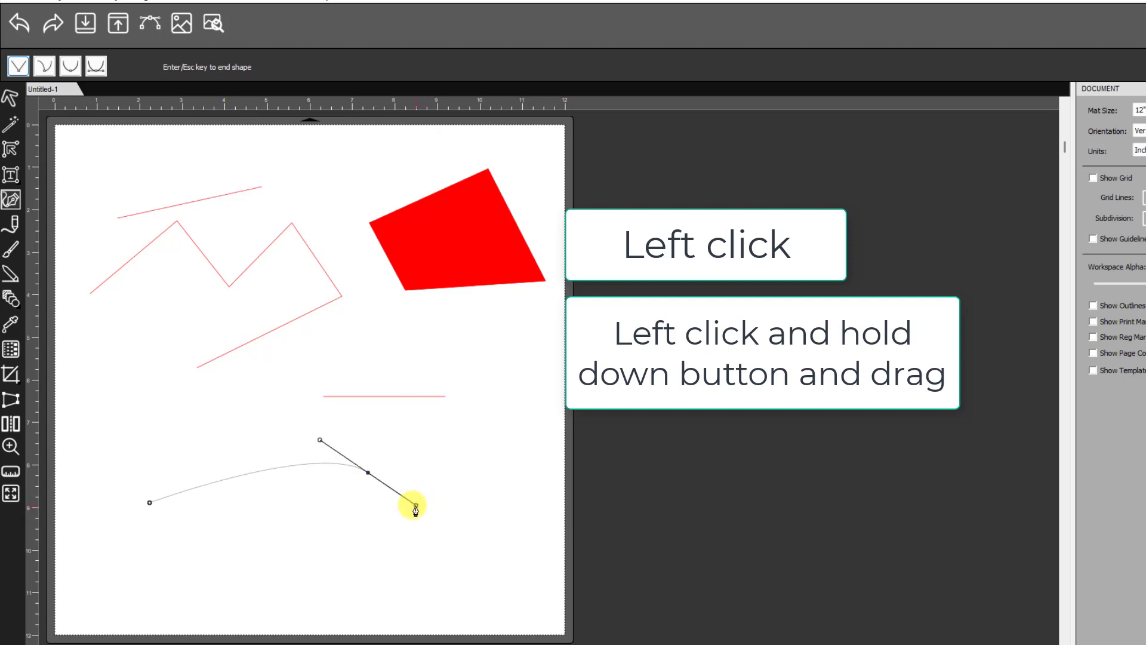
pyautogui.moveTo(416, 508); pyautogui.dragTo(410, 505)
pyautogui.press('Return')
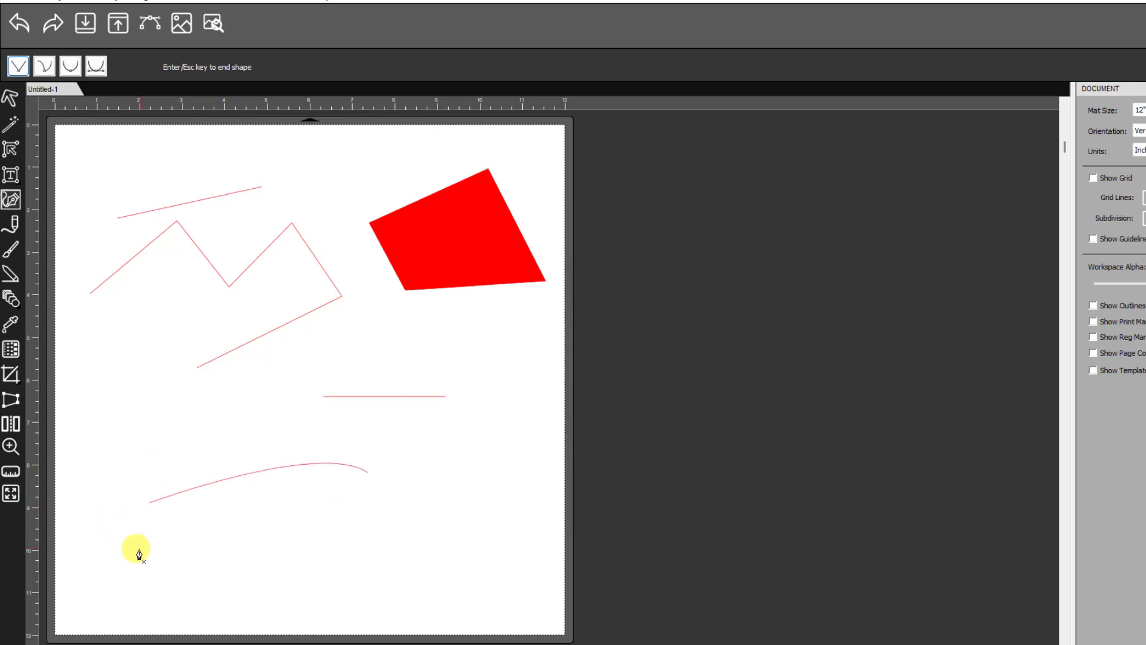
# Step: Draw a three-point S-curve along the mat's bottom, bending down then up, and deselect it
pyautogui.click(139, 548)
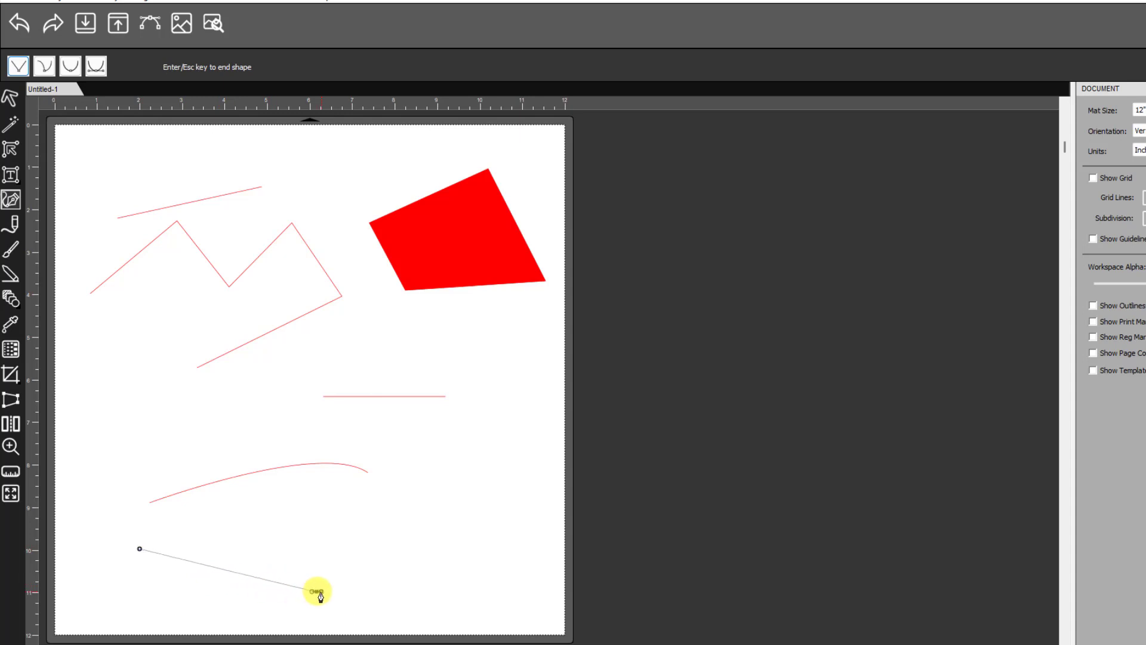
pyautogui.moveTo(316, 592); pyautogui.dragTo(395, 570)
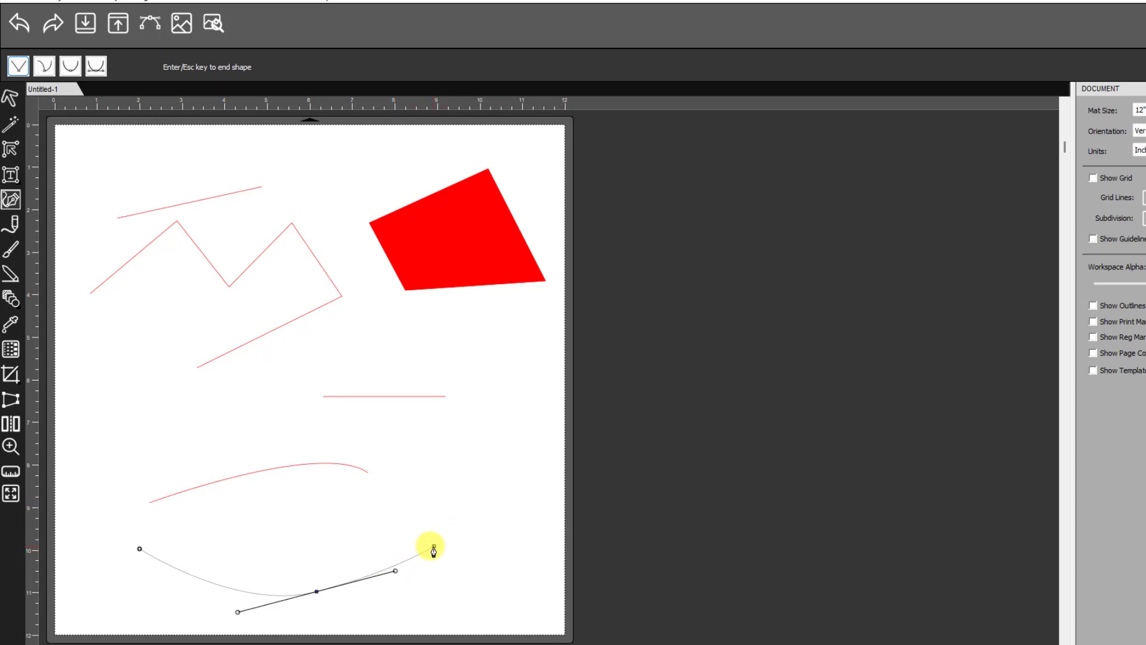
pyautogui.moveTo(437, 544); pyautogui.dragTo(517, 558)
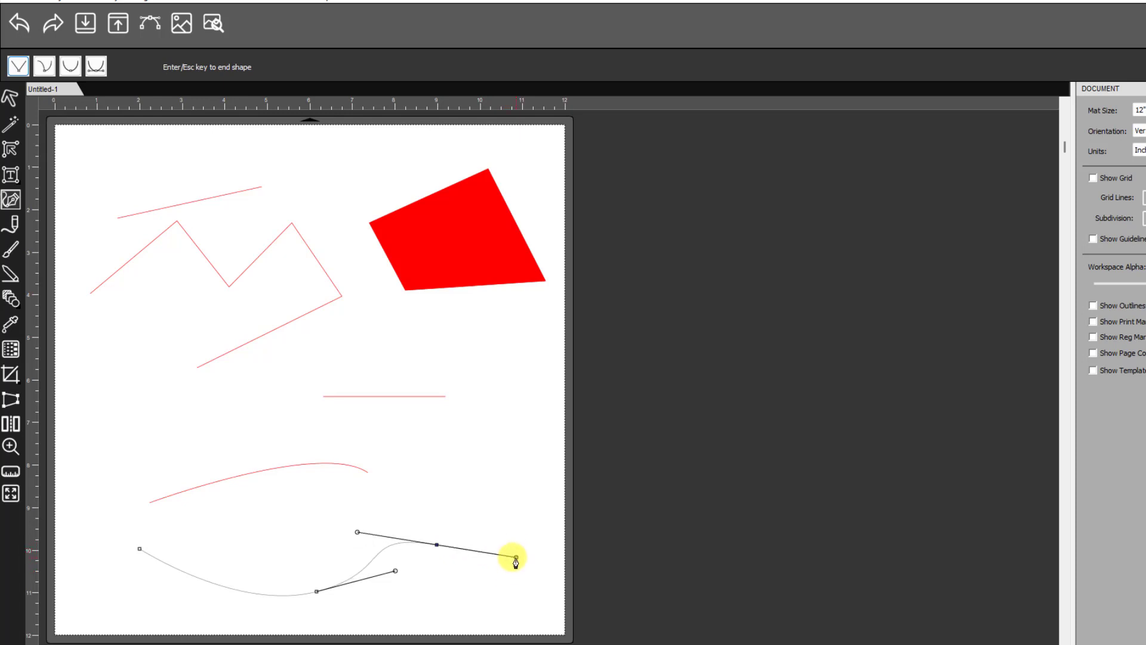
pyautogui.press('Return')
pyautogui.press('Escape')
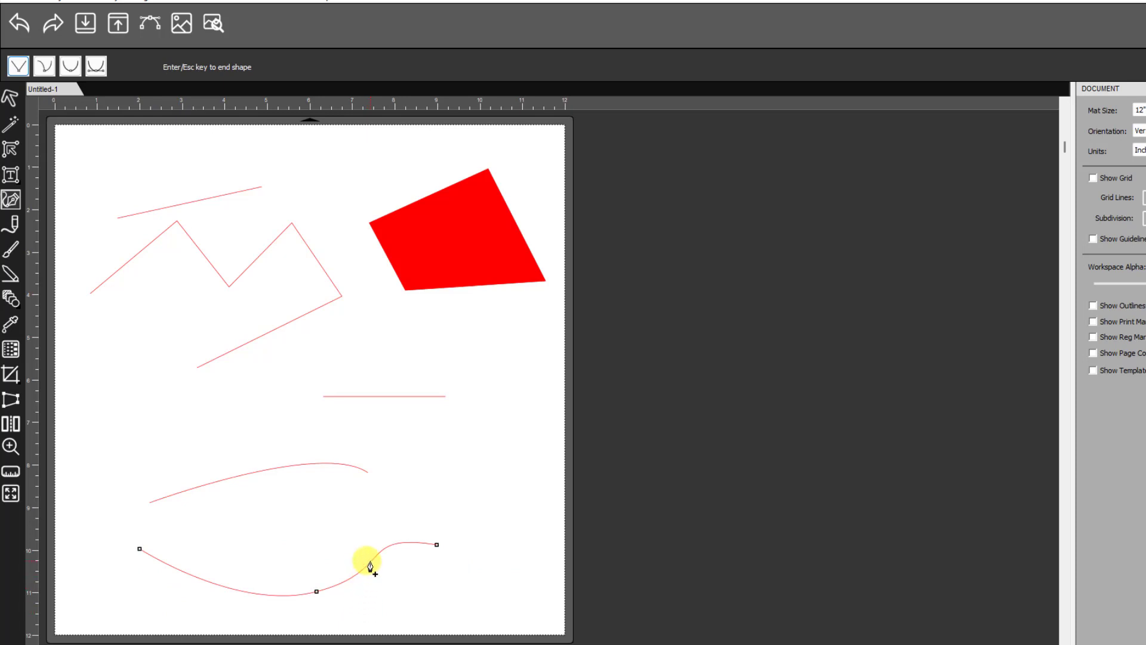
# Step: Zoom in on the bottom curve and scroll down to frame both lower curves
pyautogui.click(11, 446)
pyautogui.moveTo(111, 525); pyautogui.dragTo(457, 615)
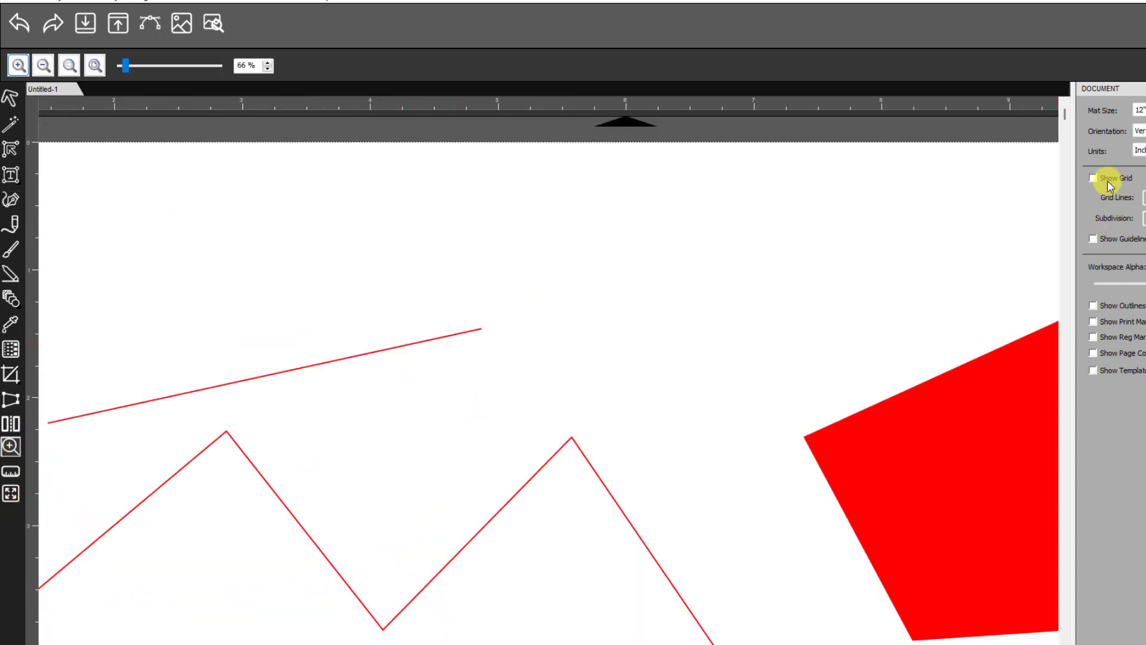
pyautogui.moveTo(1065, 120); pyautogui.dragTo(1069, 615)
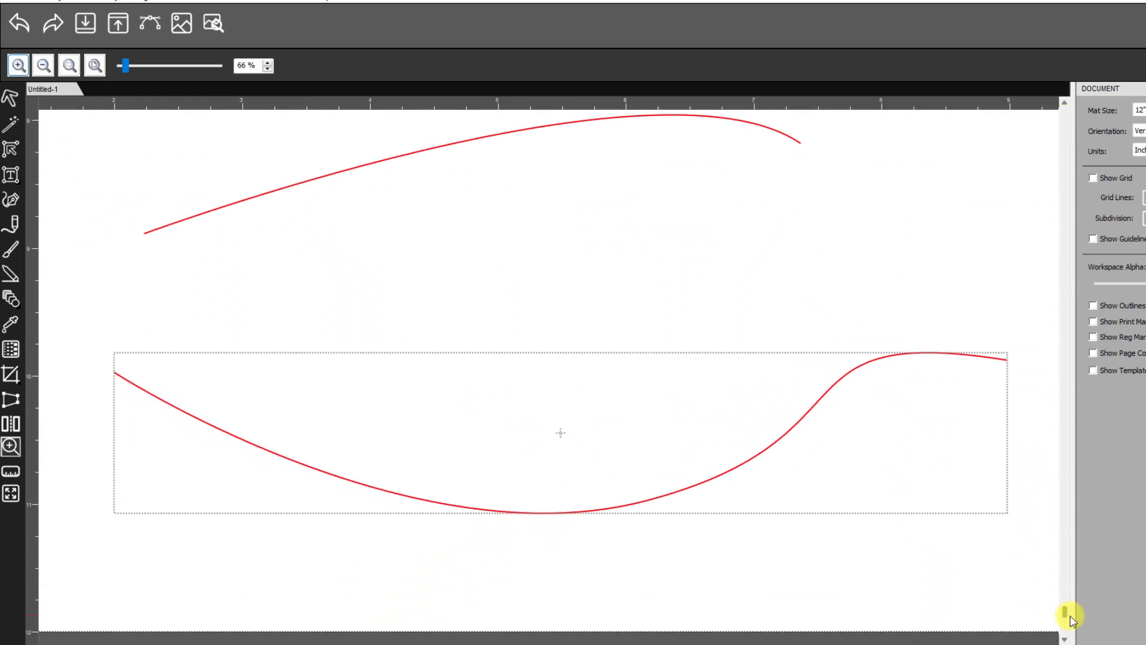
# Step: Reshape the lower curve into a dip-and-rise S by dragging its bottom node and handle
pyautogui.click(11, 149)
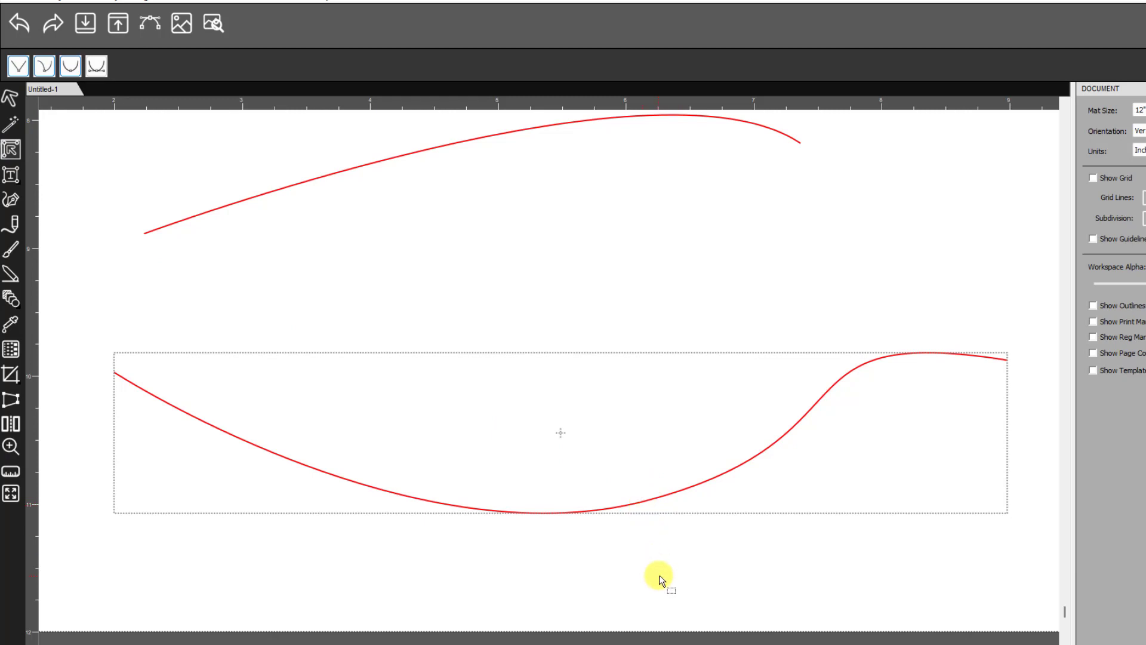
pyautogui.moveTo(686, 556); pyautogui.dragTo(591, 459)
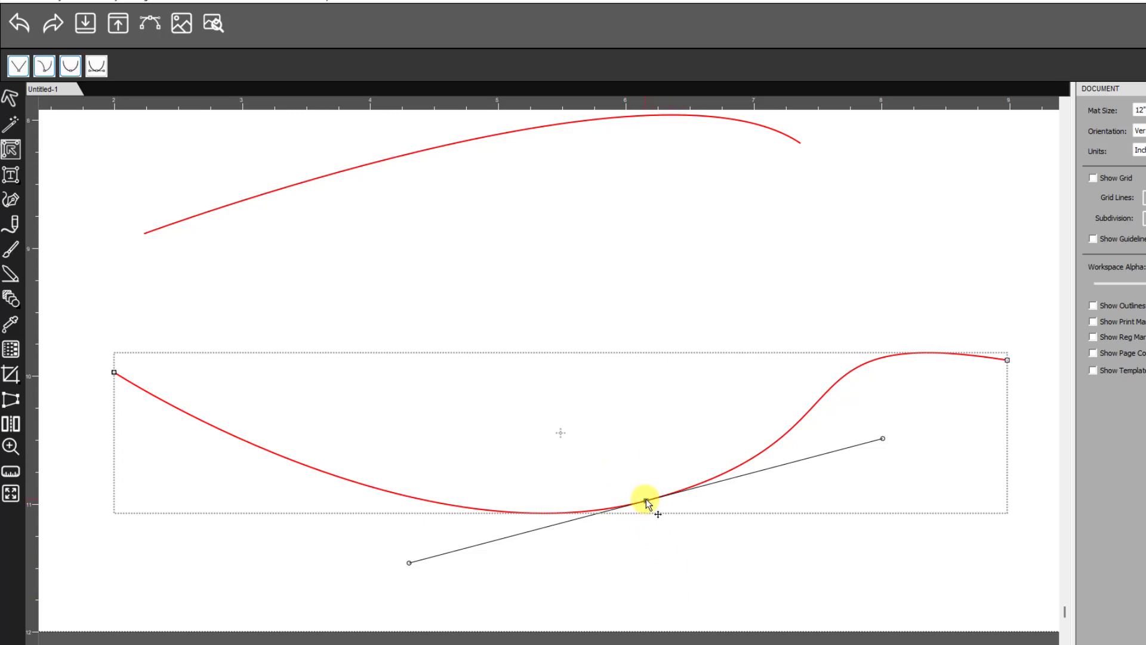
pyautogui.moveTo(645, 500); pyautogui.dragTo(610, 504)
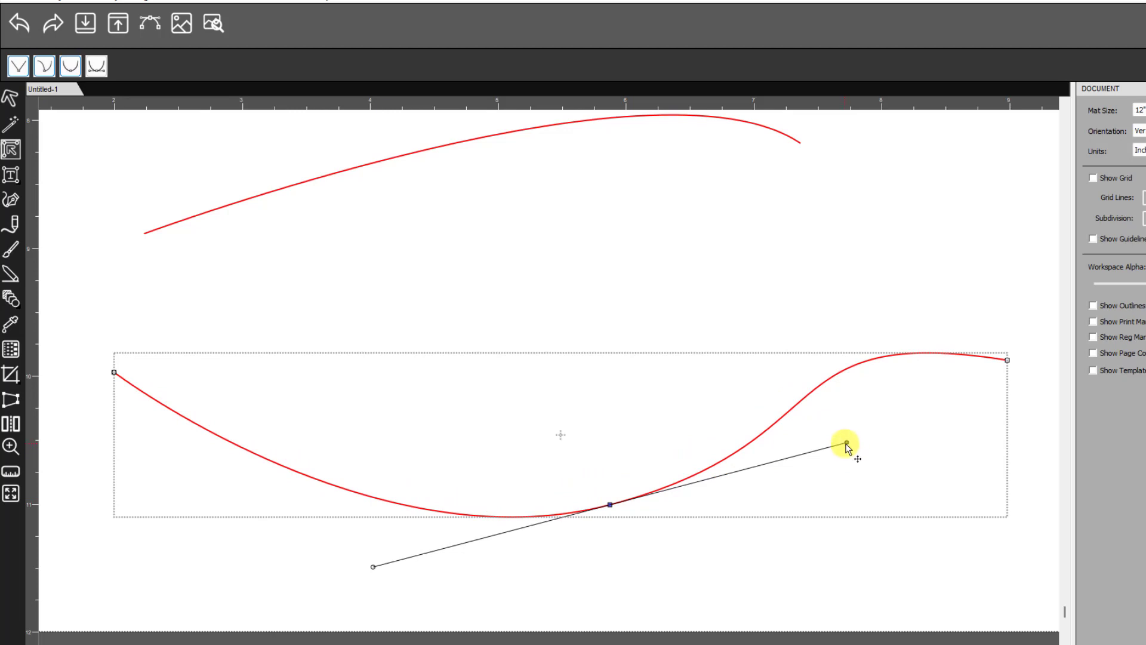
pyautogui.moveTo(849, 444)
pyautogui.mouseDown()
pyautogui.moveTo(856, 524)
pyautogui.moveTo(875, 463)
pyautogui.moveTo(832, 376)
pyautogui.moveTo(780, 323)
pyautogui.moveTo(832, 466)
pyautogui.moveTo(832, 440)
pyautogui.mouseUp()
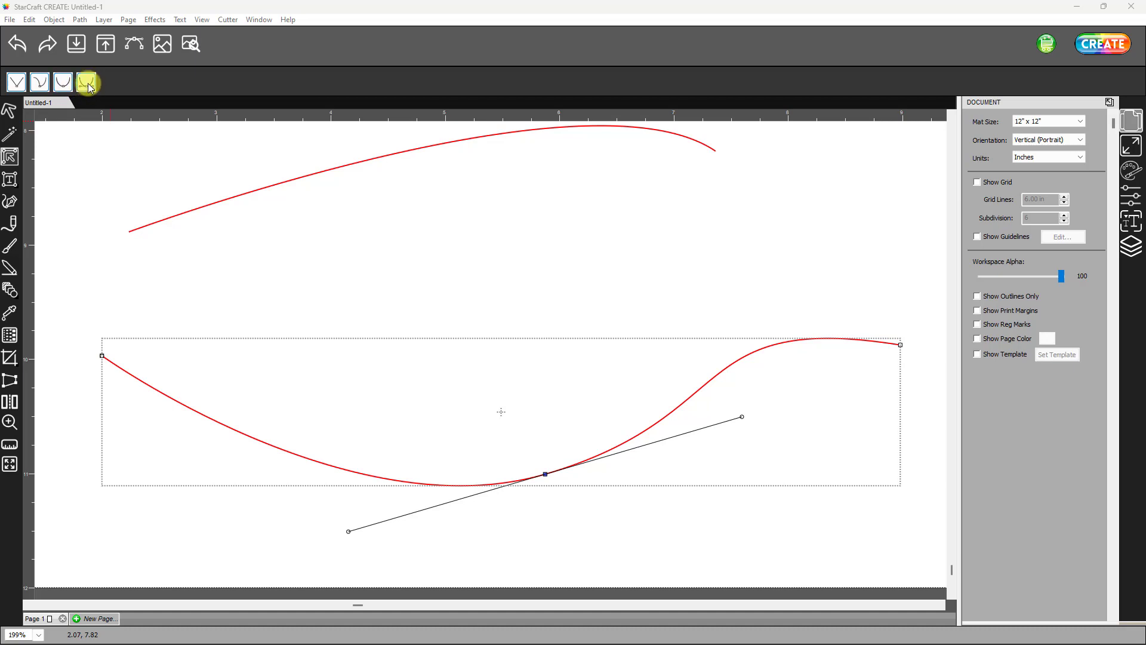
# Step: Make the middle node a cusp, adjust the end handle, then delete the middle node
pyautogui.click(43, 88)
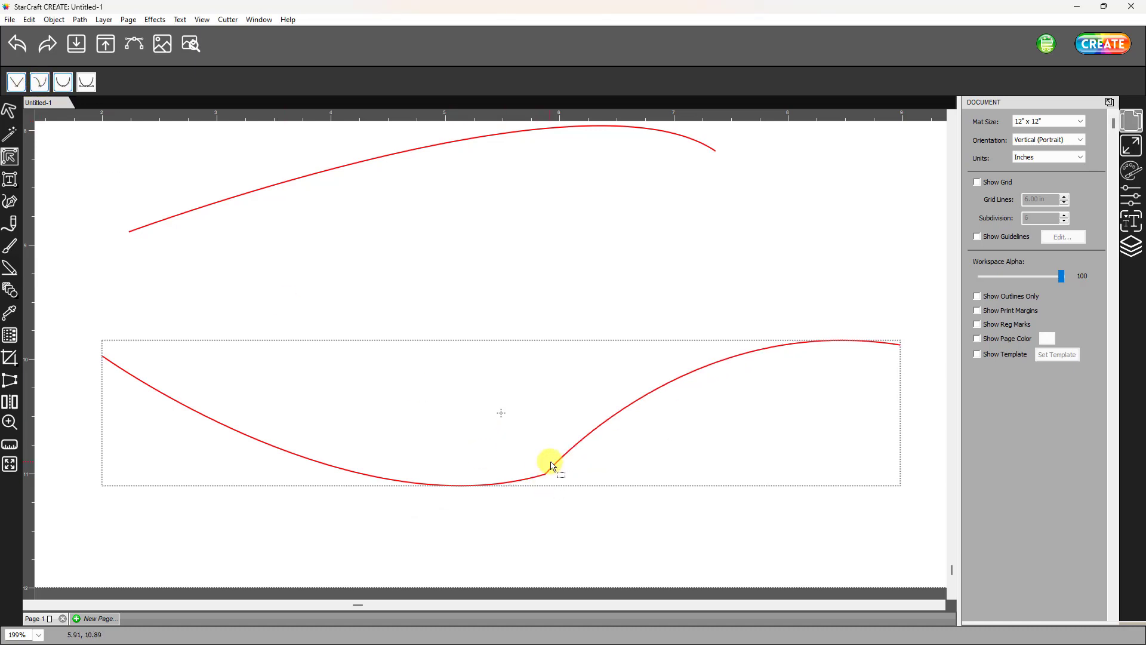
pyautogui.click(548, 471)
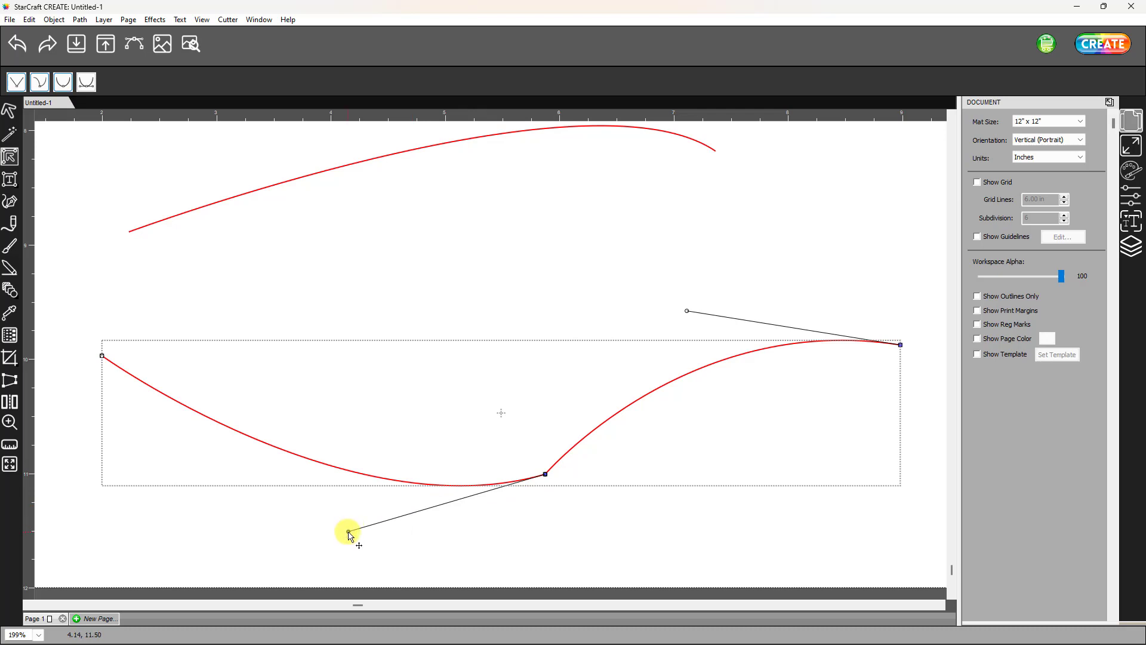
pyautogui.moveTo(349, 532); pyautogui.dragTo(370, 562)
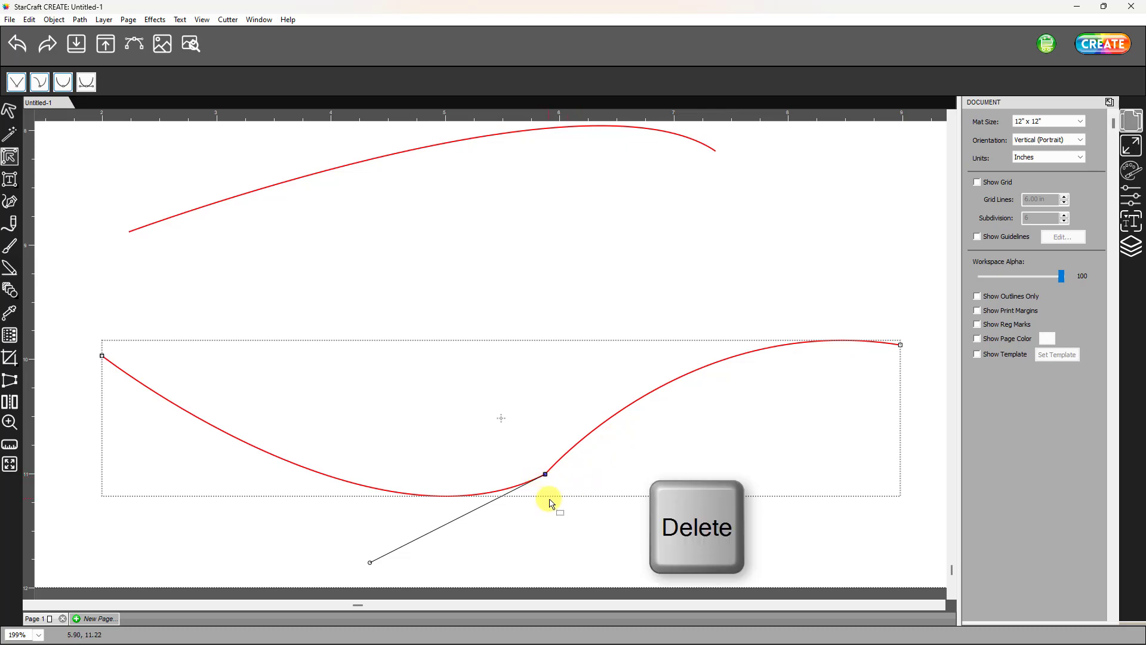
pyautogui.press('Delete')
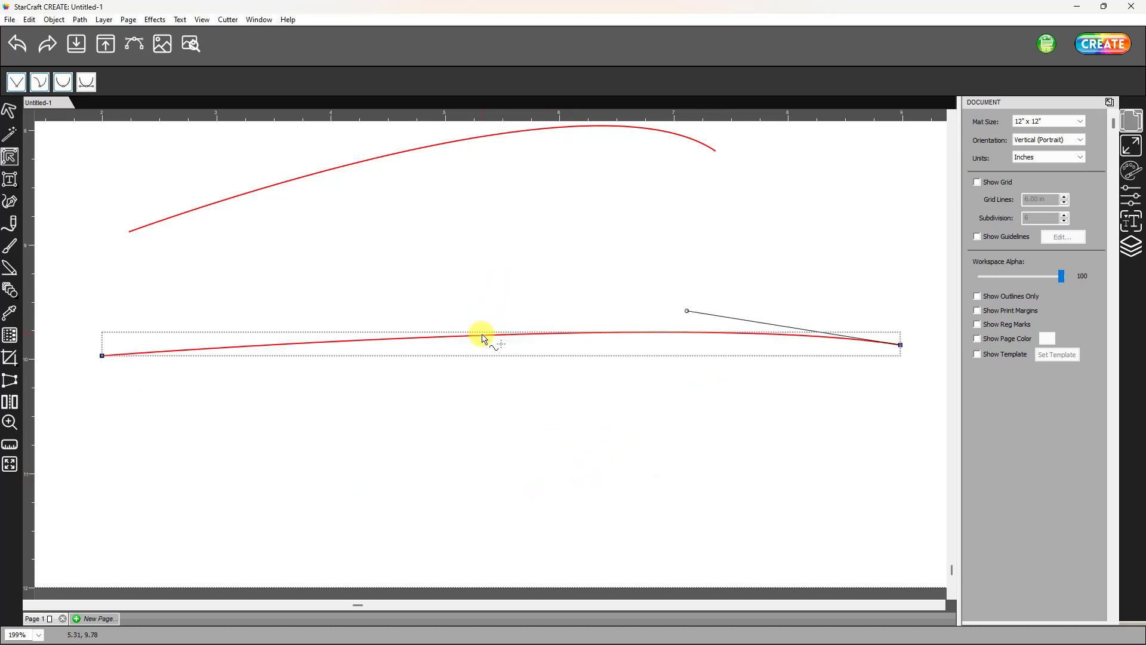
pyautogui.click(11, 204)
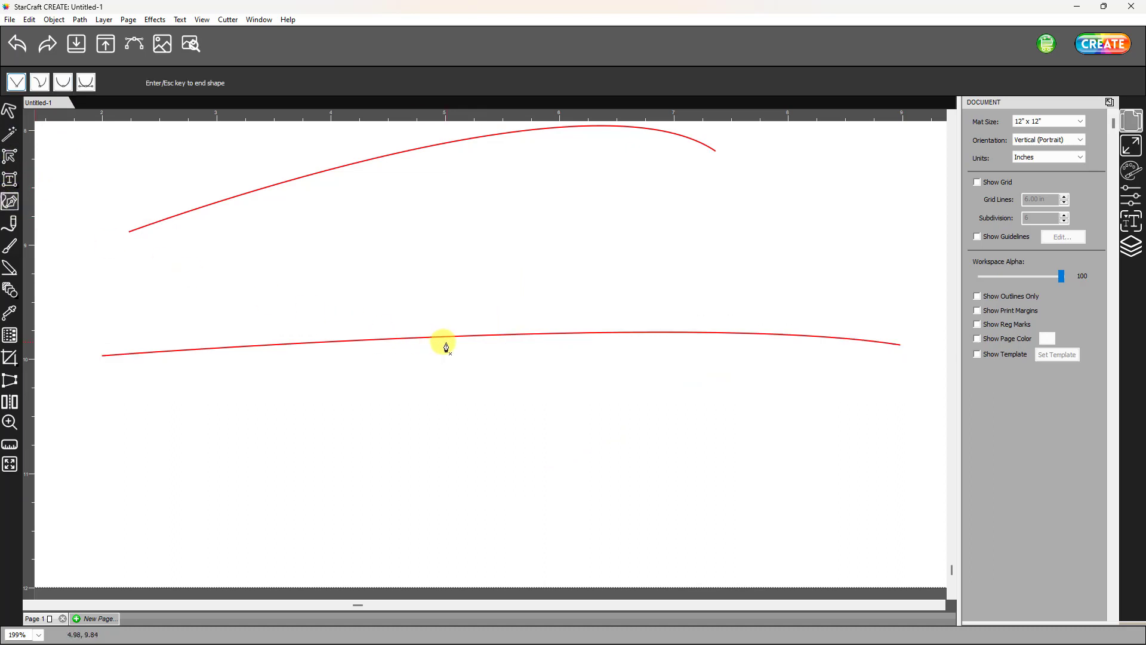
pyautogui.press('Return')
pyautogui.click(436, 339)
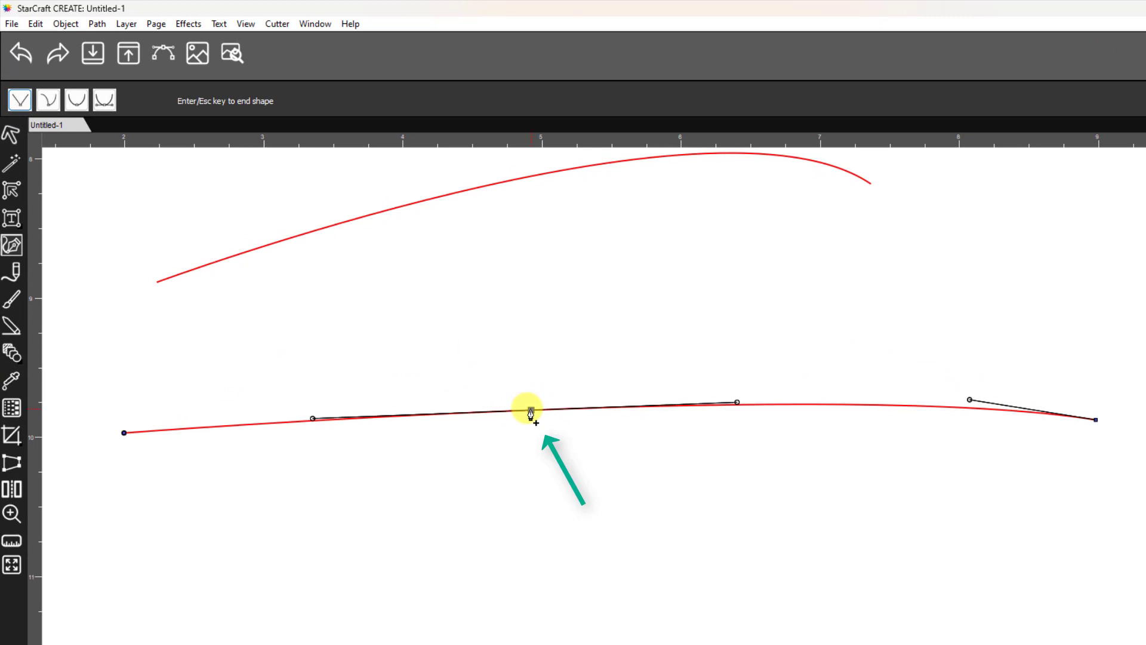
pyautogui.press('Return')
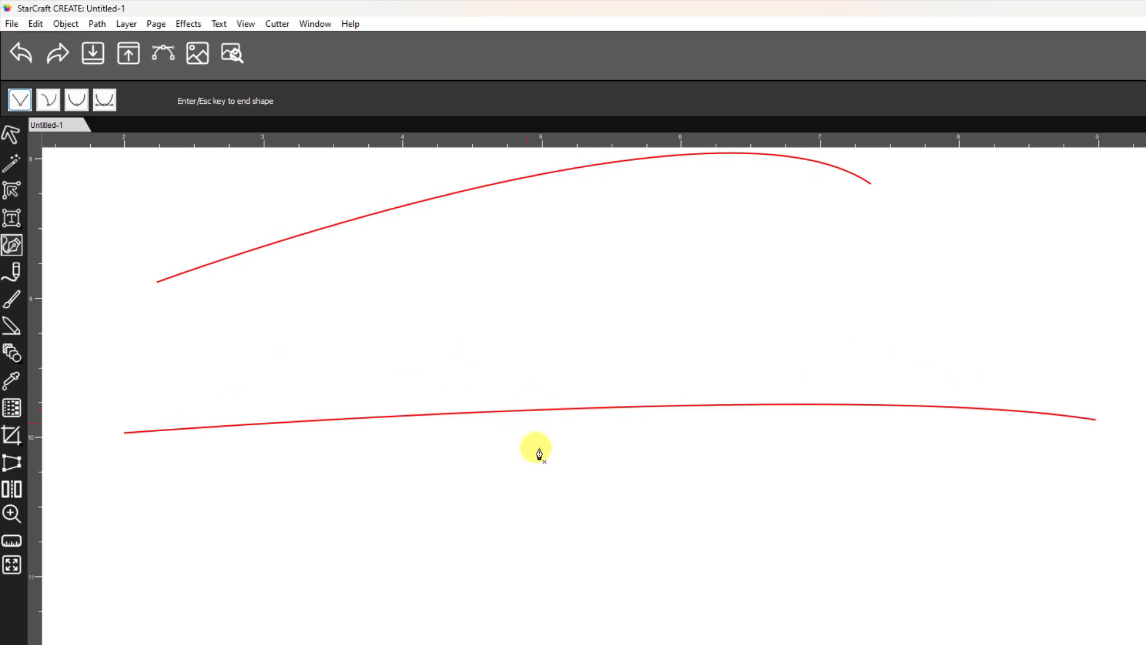
pyautogui.moveTo(519, 372); pyautogui.dragTo(542, 397)
pyautogui.press('Escape')
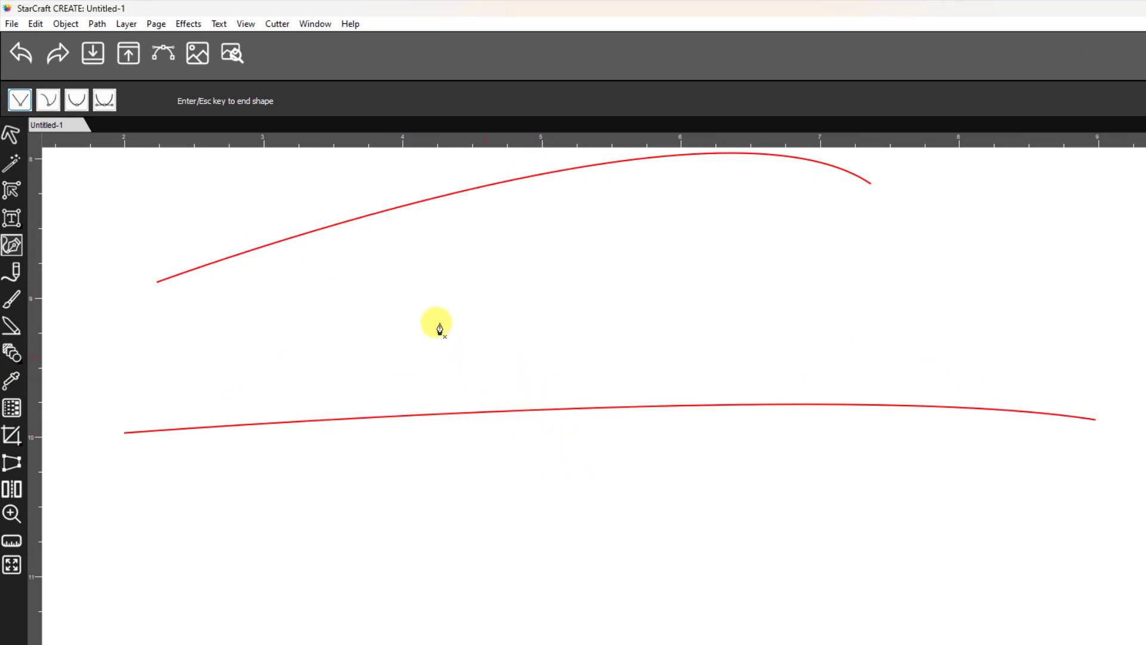
# Step: Make the lower curve's middle node symmetric and pull its handle up into an S-bend
pyautogui.click(12, 189)
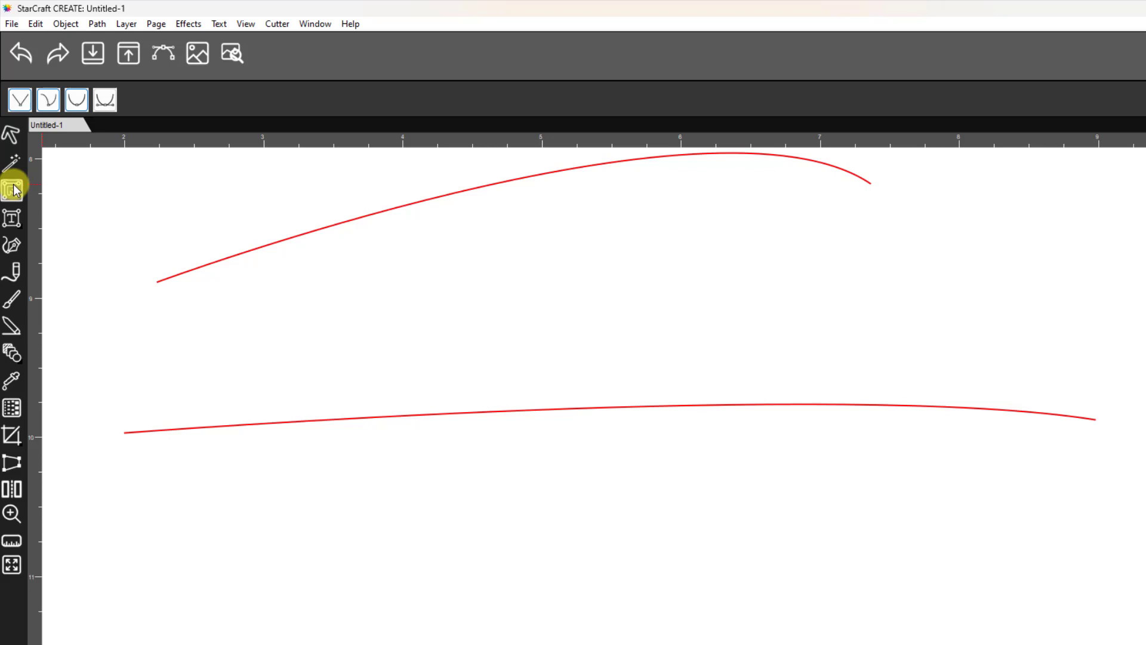
pyautogui.moveTo(594, 339); pyautogui.dragTo(732, 531)
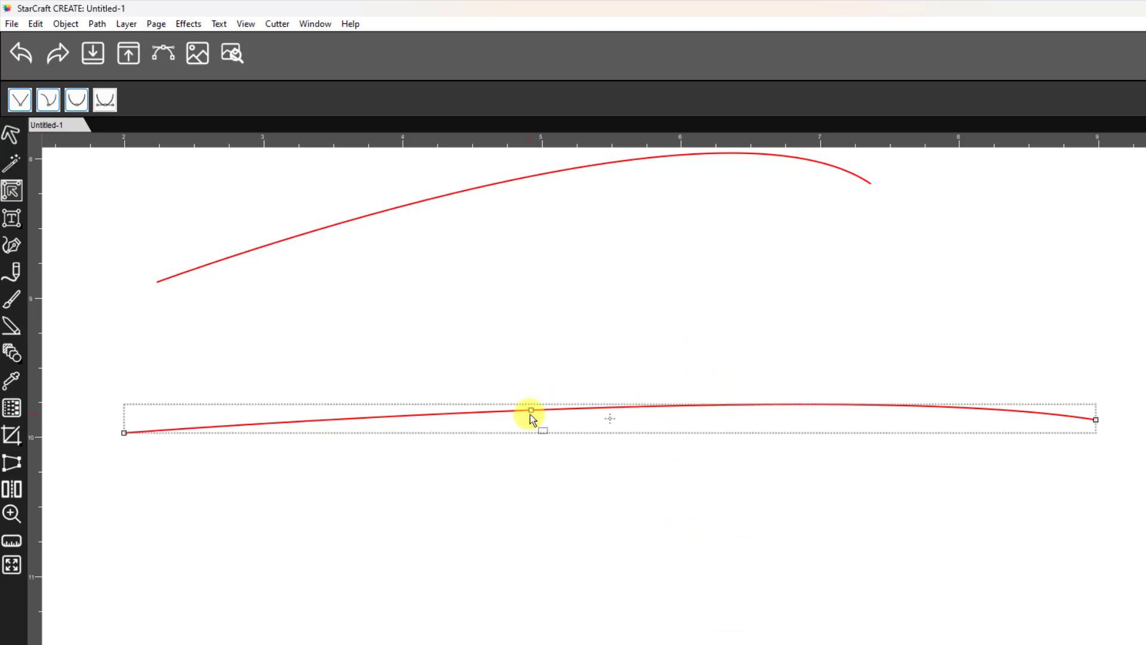
pyautogui.click(531, 410)
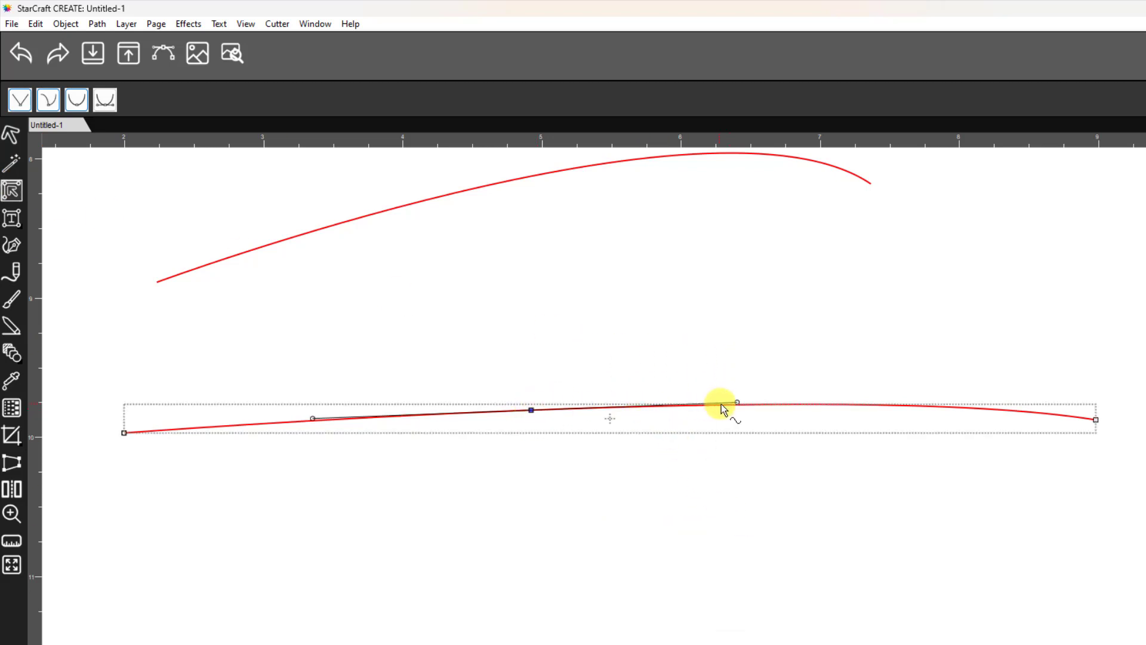
pyautogui.moveTo(738, 404)
pyautogui.mouseDown()
pyautogui.moveTo(740, 374)
pyautogui.moveTo(740, 408)
pyautogui.mouseUp()
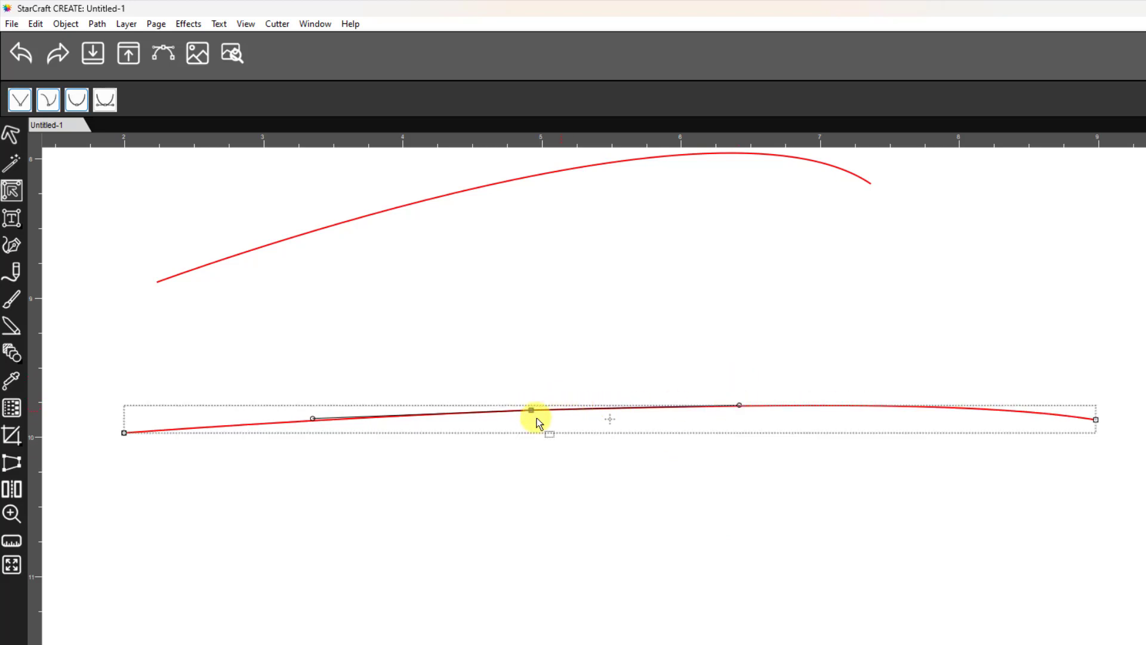
pyautogui.click(105, 103)
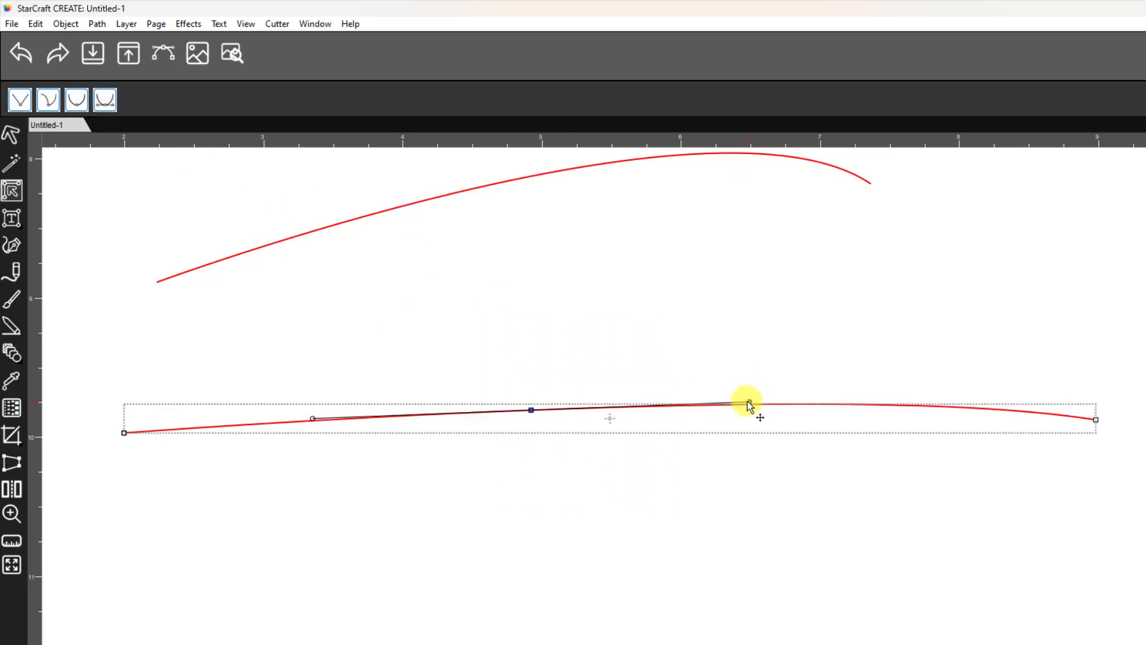
pyautogui.moveTo(749, 401); pyautogui.dragTo(749, 392)
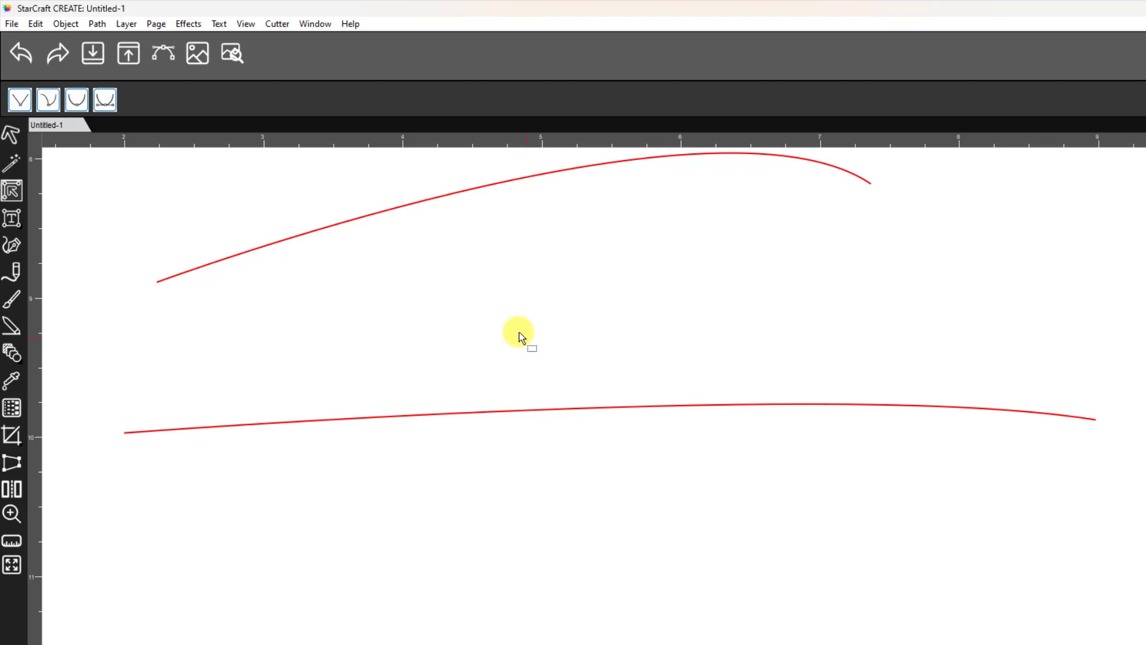
pyautogui.moveTo(448, 313); pyautogui.dragTo(737, 304)
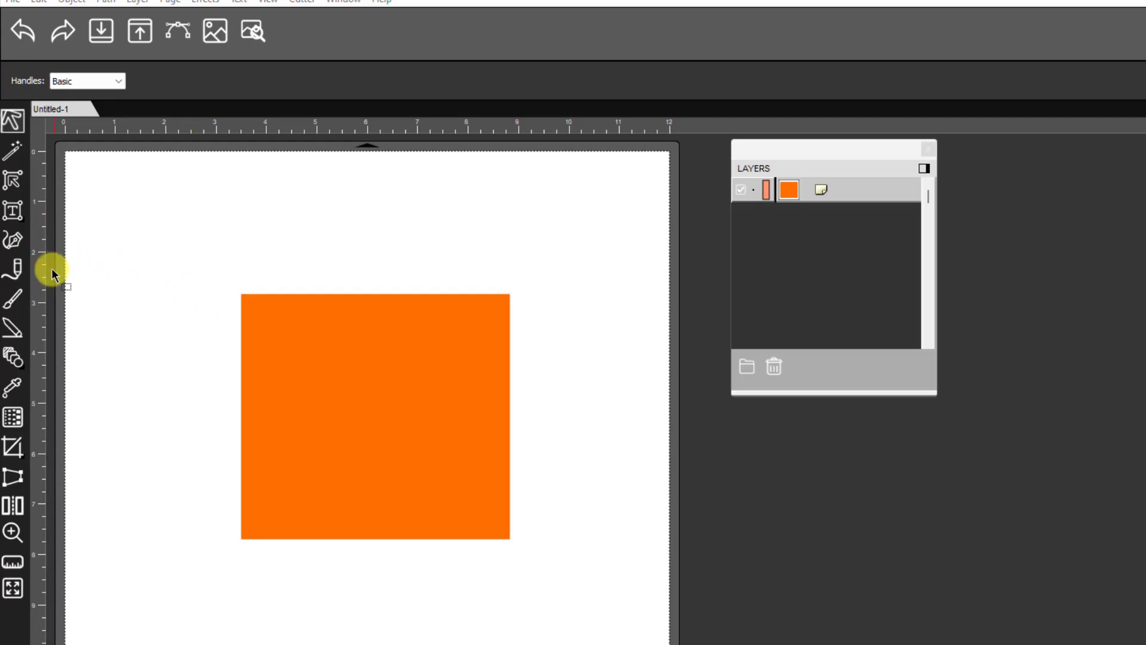
# Step: Lock the orange square's layer and draw a diagonal from its top-left to bottom-right corner
pyautogui.click(16, 242)
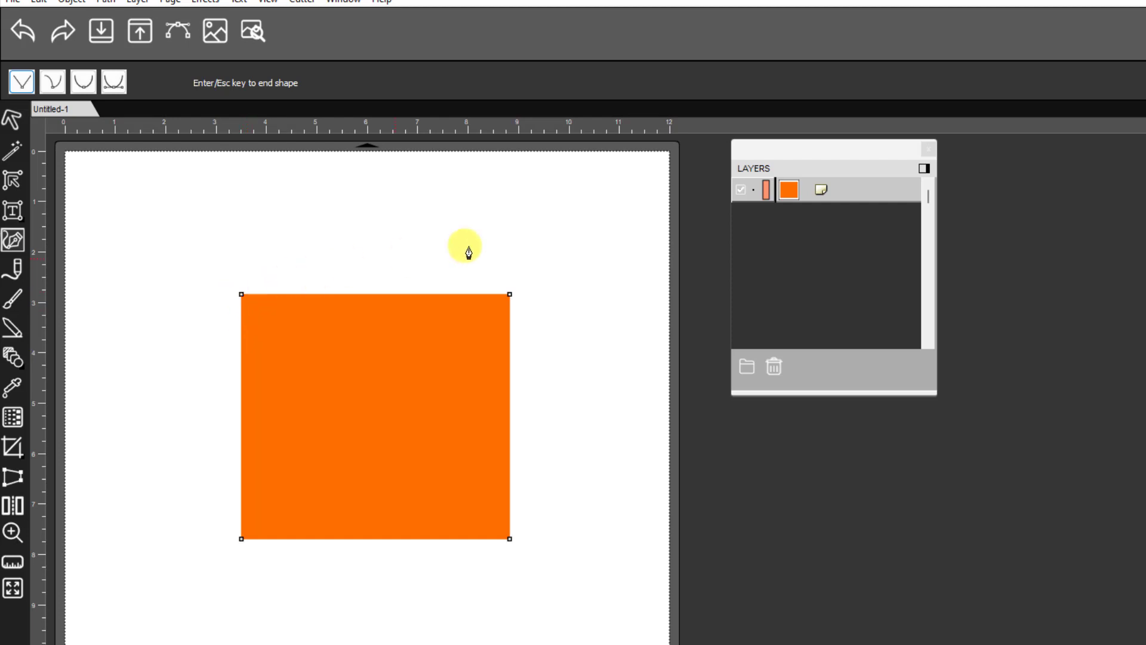
pyautogui.click(752, 191)
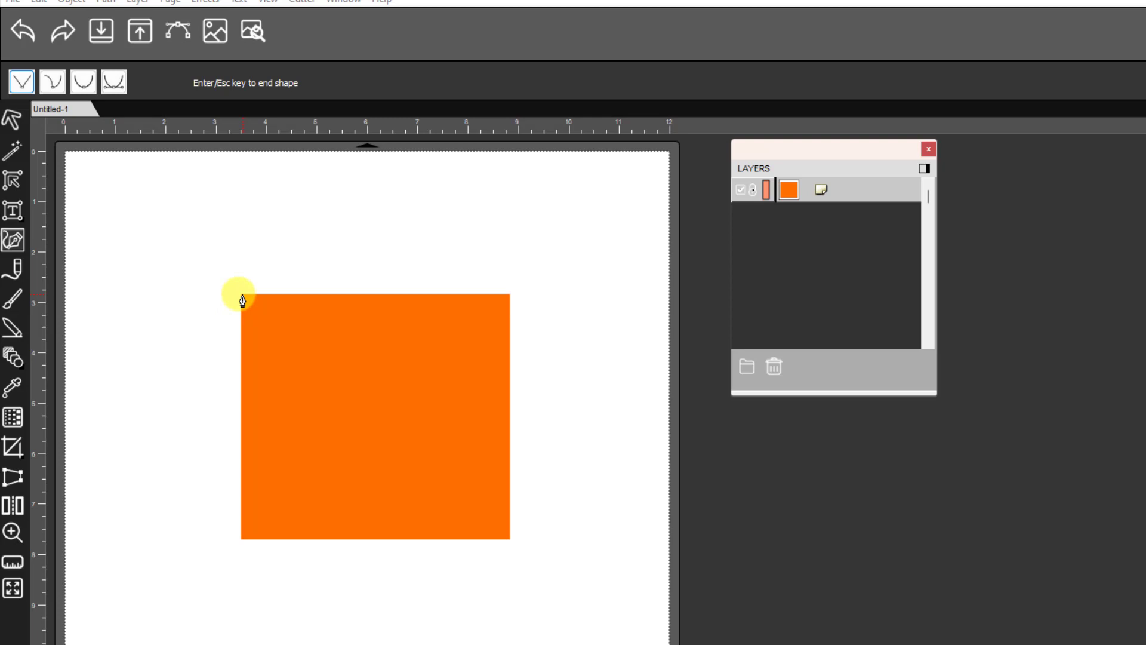
pyautogui.click(243, 295)
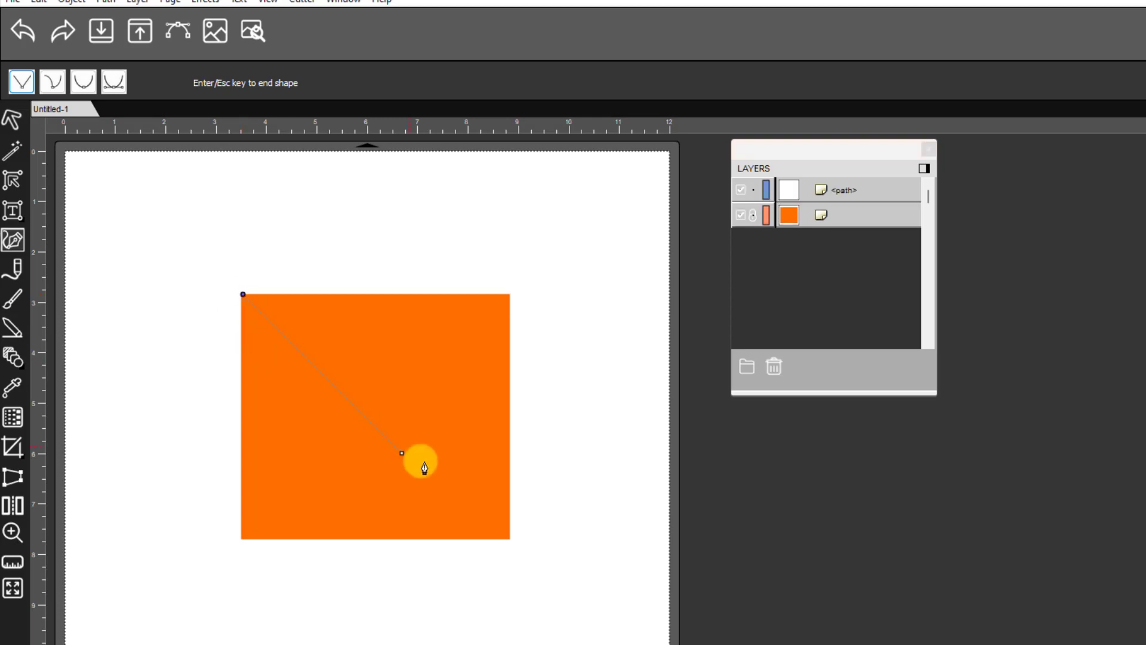
pyautogui.click(509, 540)
pyautogui.press('Return')
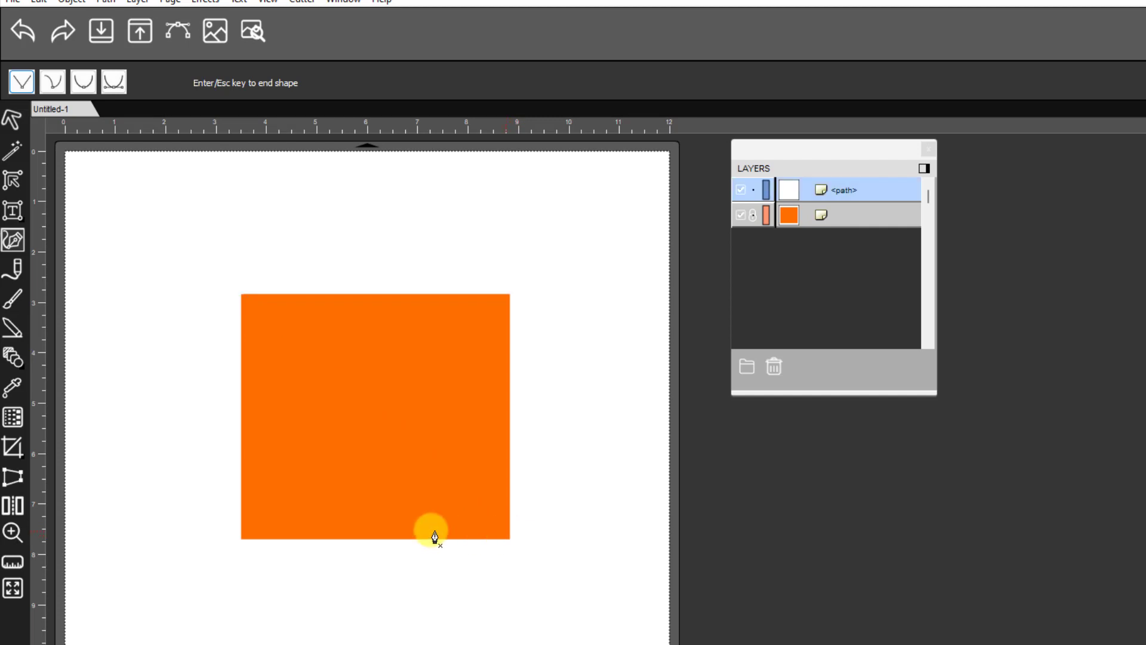
# Step: Recolour the diagonal <path> layer black (000000) so it crosses the orange square
pyautogui.click(12, 119)
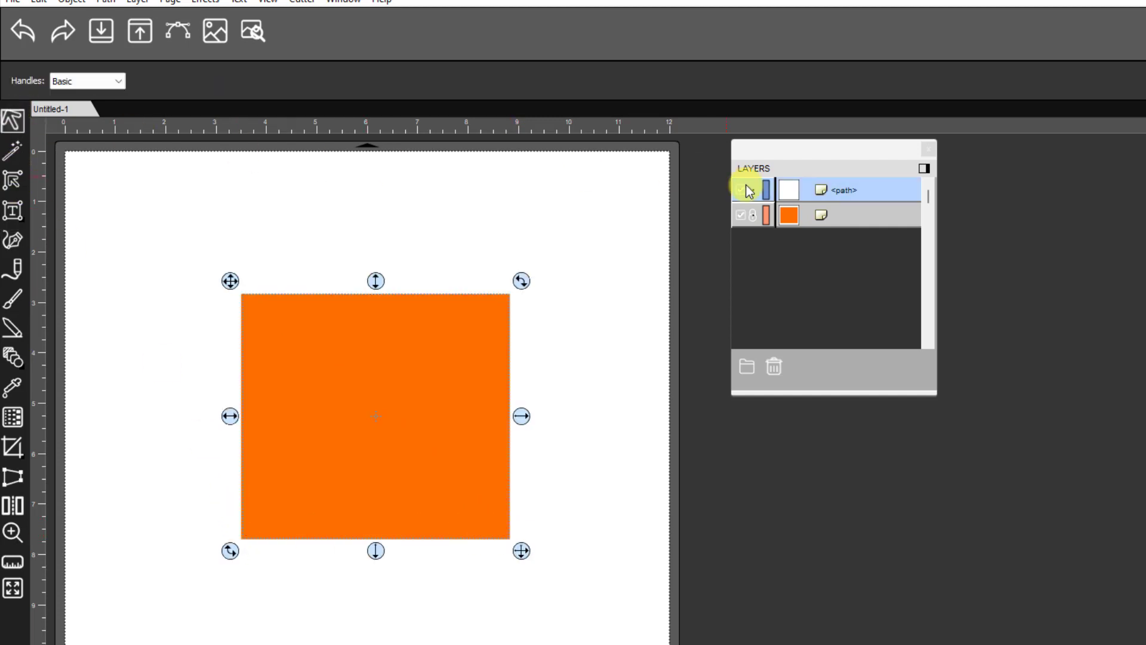
pyautogui.click(883, 194)
pyautogui.click(788, 190)
pyautogui.click(789, 314)
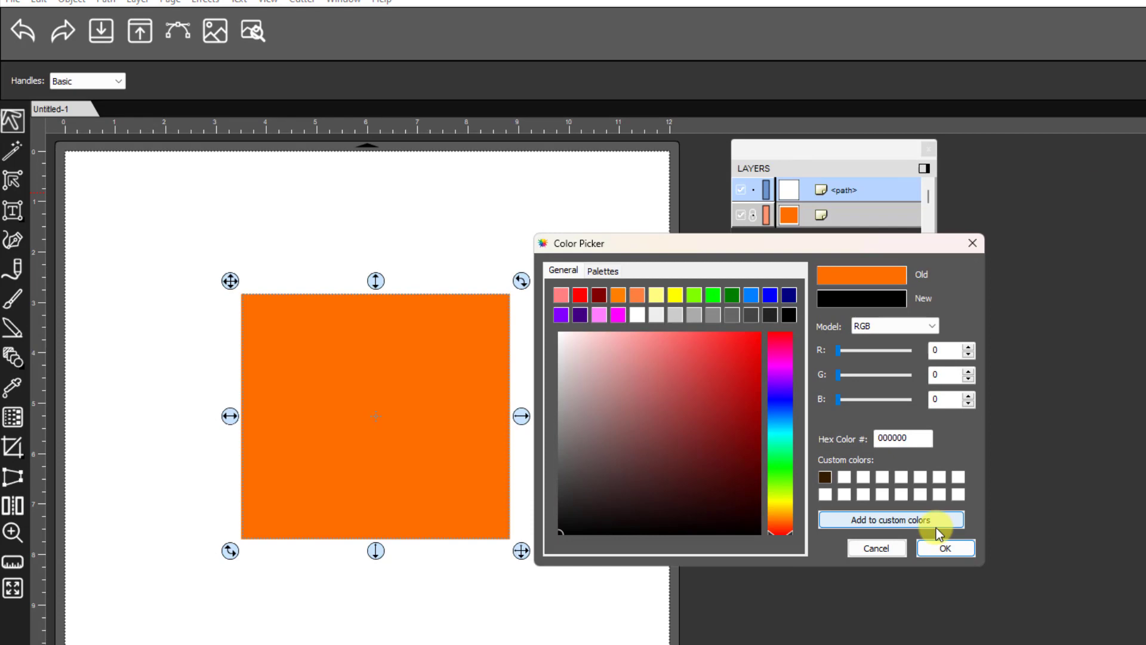
pyautogui.click(945, 546)
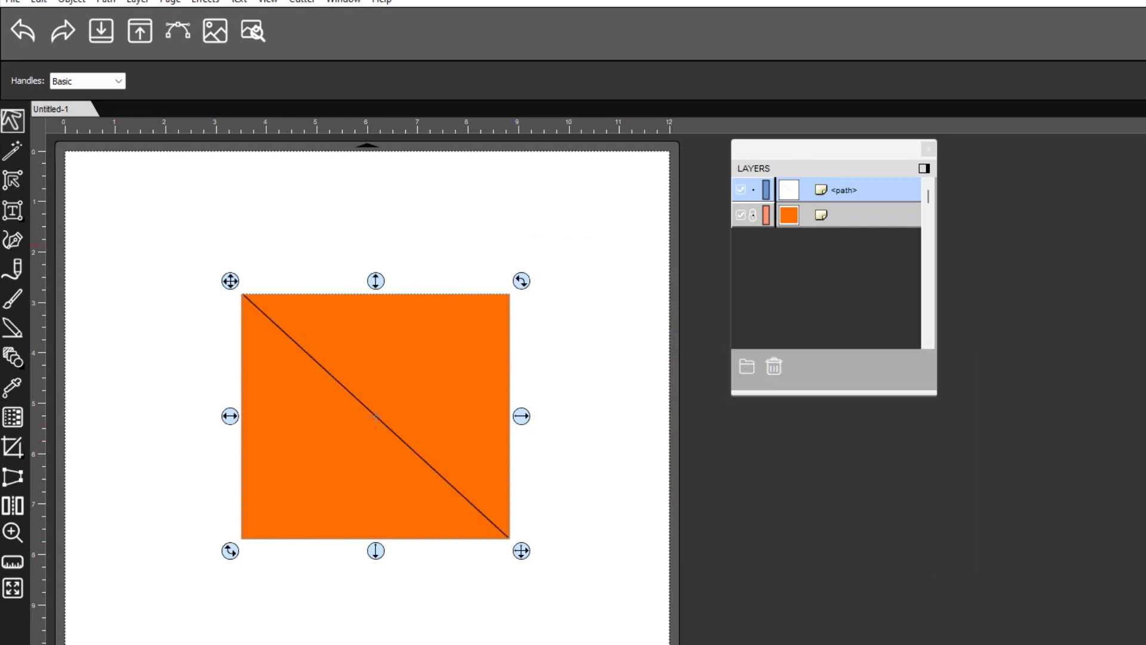
pyautogui.click(122, 284)
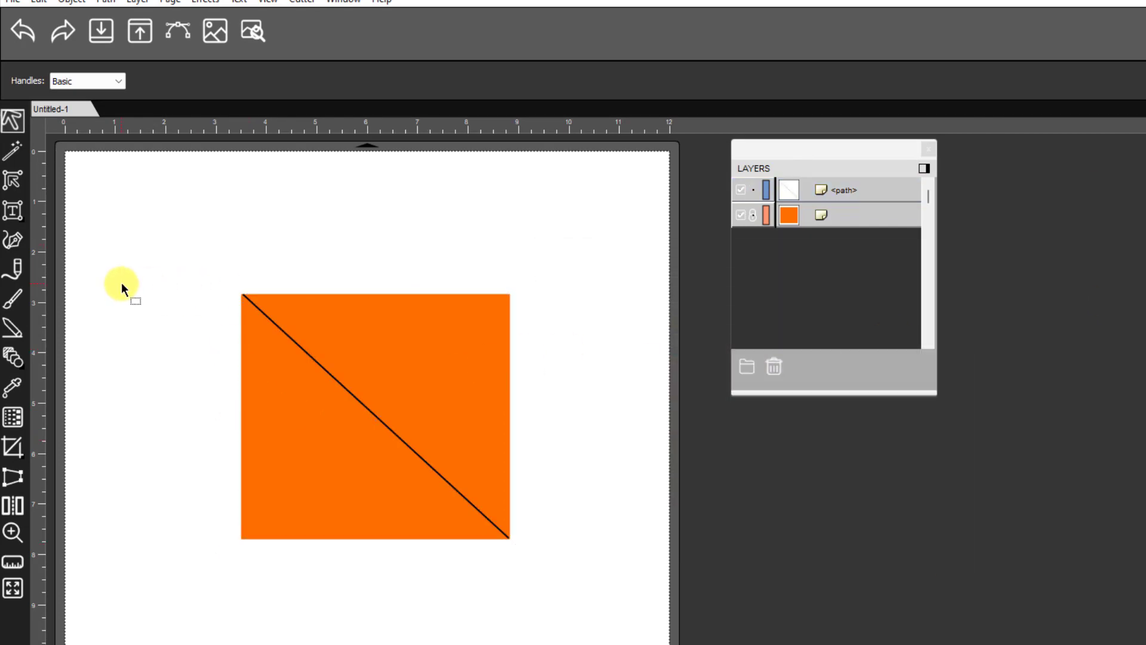